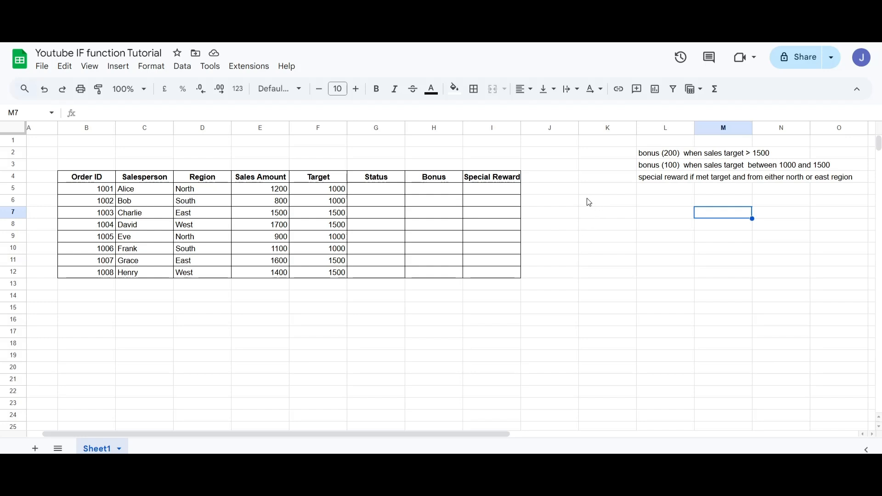
- Review the sales table in B4:I12, from the Order ID column through Special Reward
{"action": "left_click", "coordinate": [111, 180]}
{"action": "left_click_drag", "start_coordinate": [110, 180], "coordinate": [558, 275]}
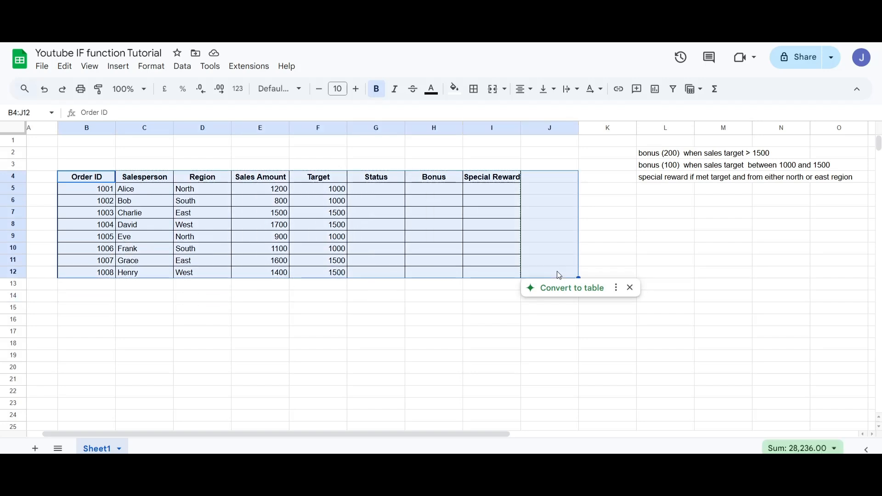
{"action": "left_click", "coordinate": [619, 263]}
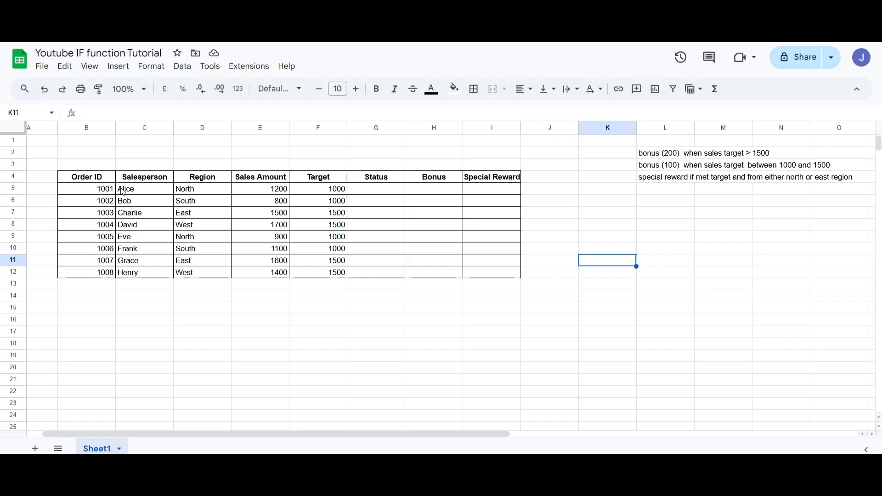
{"action": "left_click_drag", "start_coordinate": [105, 180], "coordinate": [509, 274]}
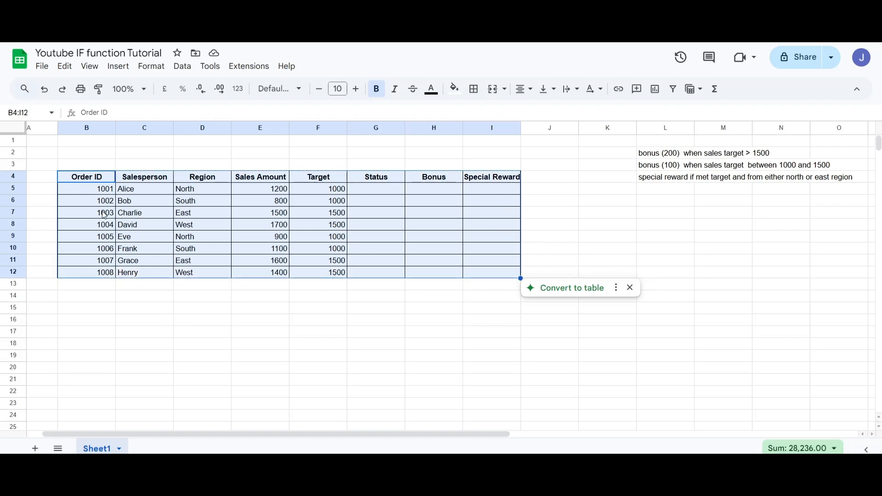
{"action": "left_click", "coordinate": [147, 297]}
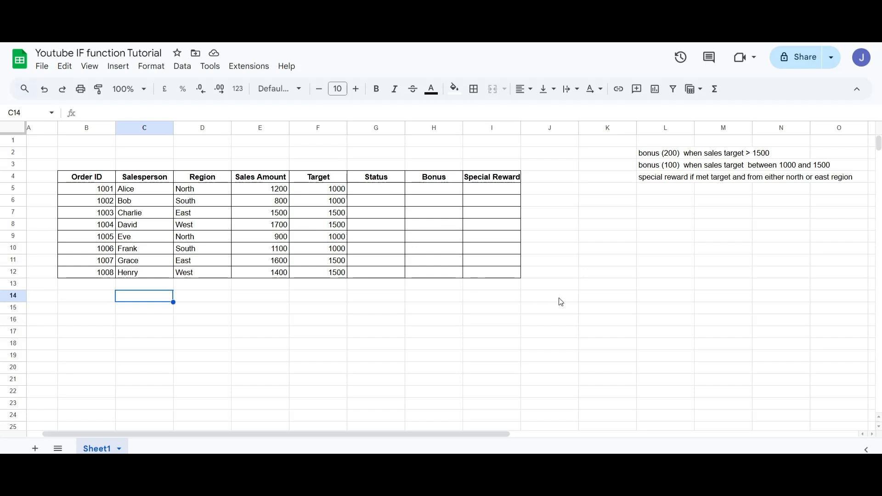
{"action": "left_click_drag", "start_coordinate": [107, 179], "coordinate": [419, 265]}
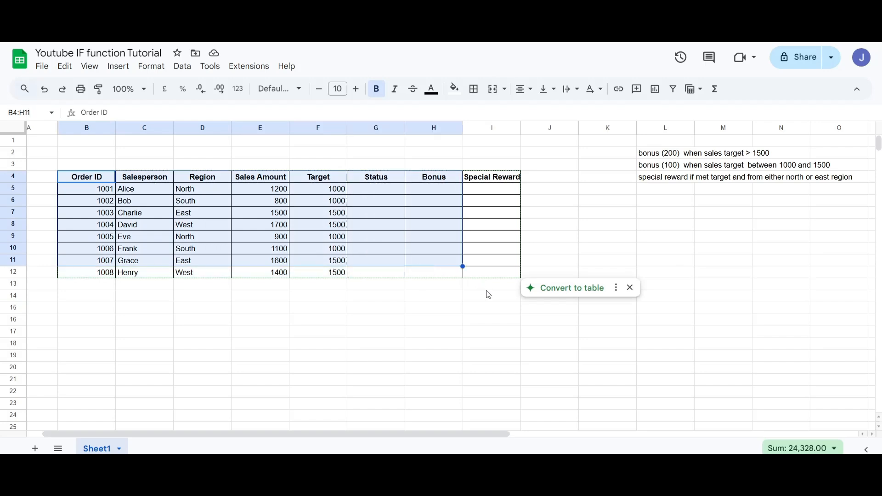
{"action": "left_click", "coordinate": [491, 312]}
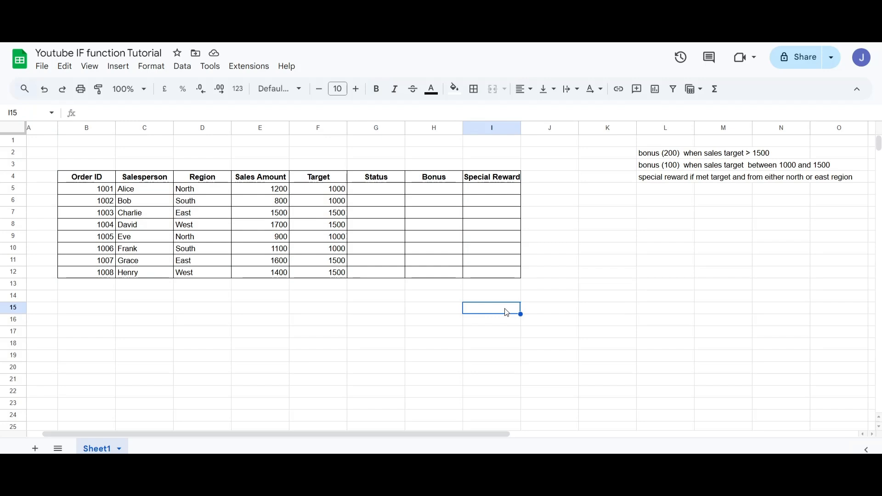
{"action": "double_click", "coordinate": [506, 311]}
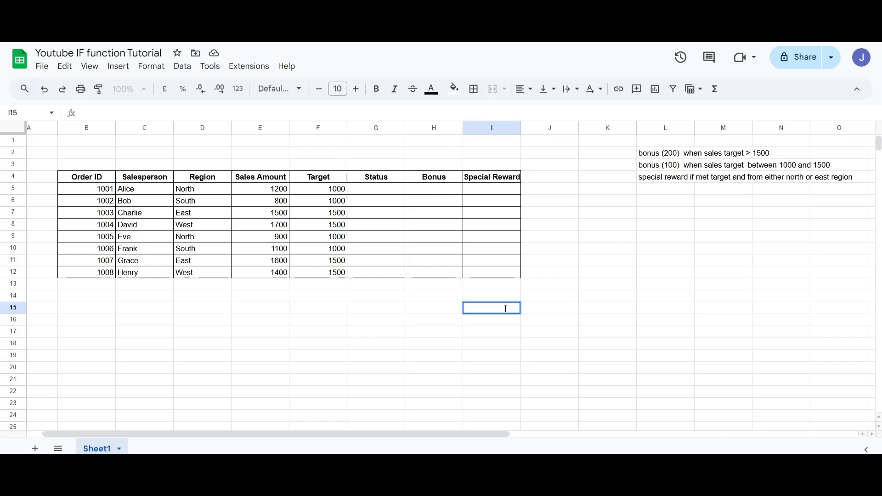
- Examine the Status cells G5:G12 alongside the Salesperson, Sales Amount and Target columns to plan the comparison
{"action": "double_click", "coordinate": [384, 191]}
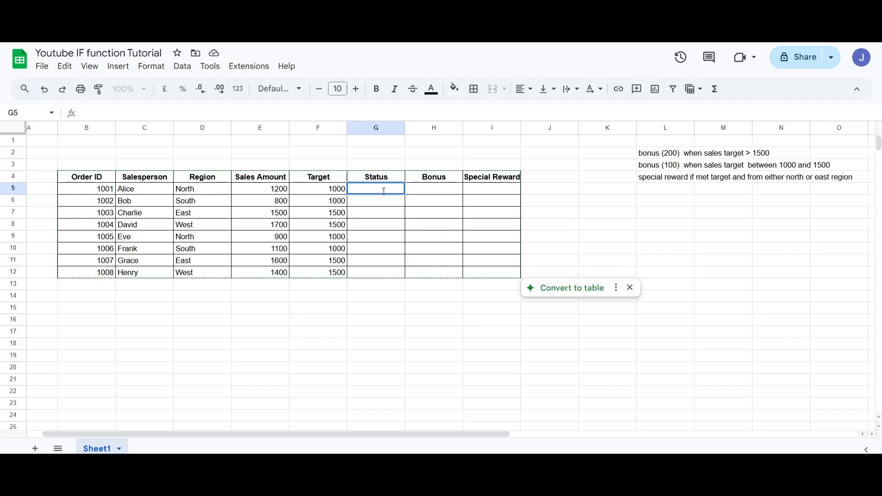
{"action": "left_click", "coordinate": [413, 306]}
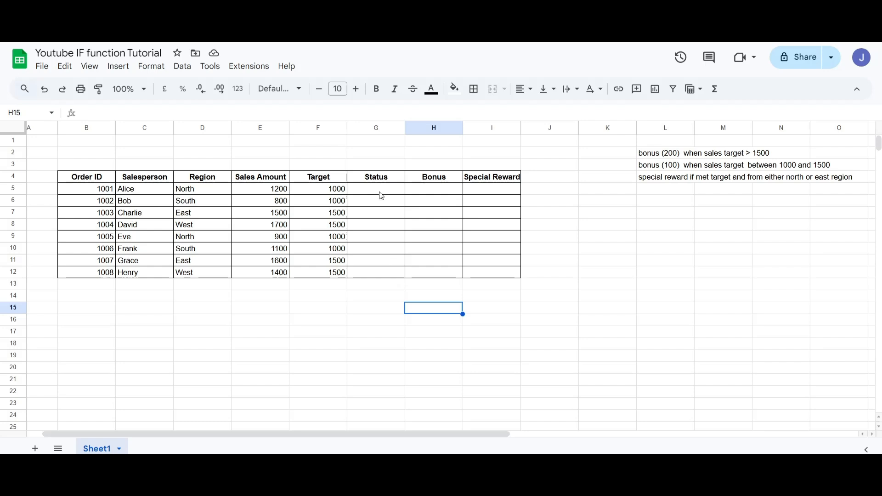
{"action": "left_click_drag", "start_coordinate": [380, 196], "coordinate": [387, 272]}
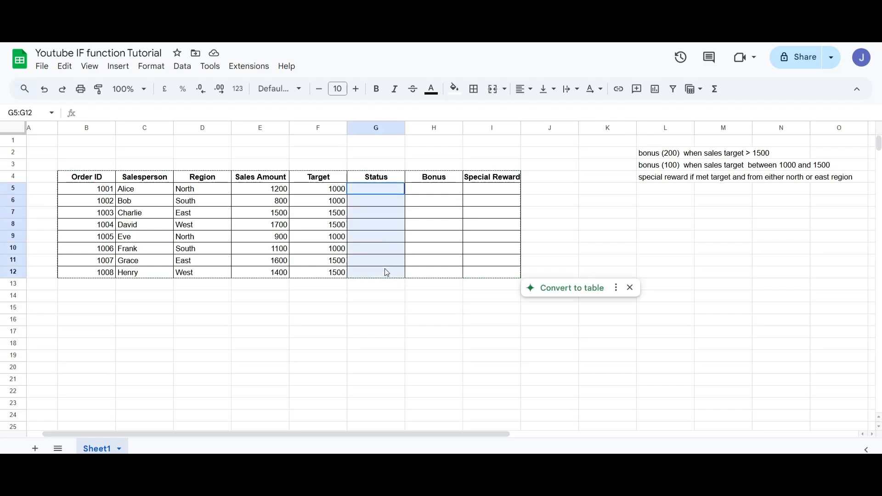
{"action": "left_click", "coordinate": [391, 322]}
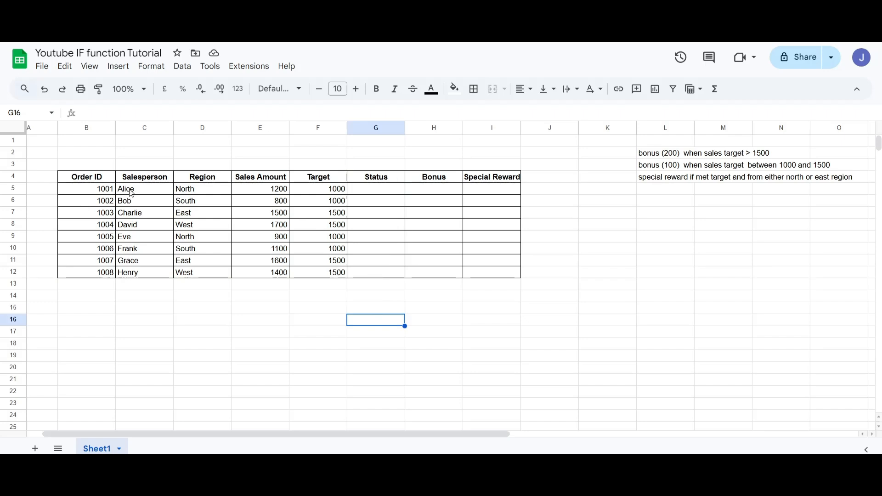
{"action": "left_click_drag", "start_coordinate": [131, 193], "coordinate": [140, 267]}
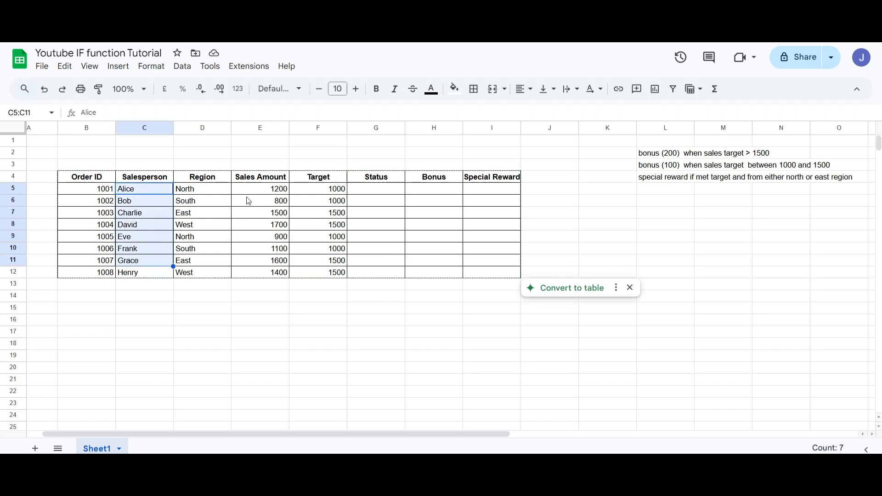
{"action": "left_click_drag", "start_coordinate": [262, 189], "coordinate": [271, 274]}
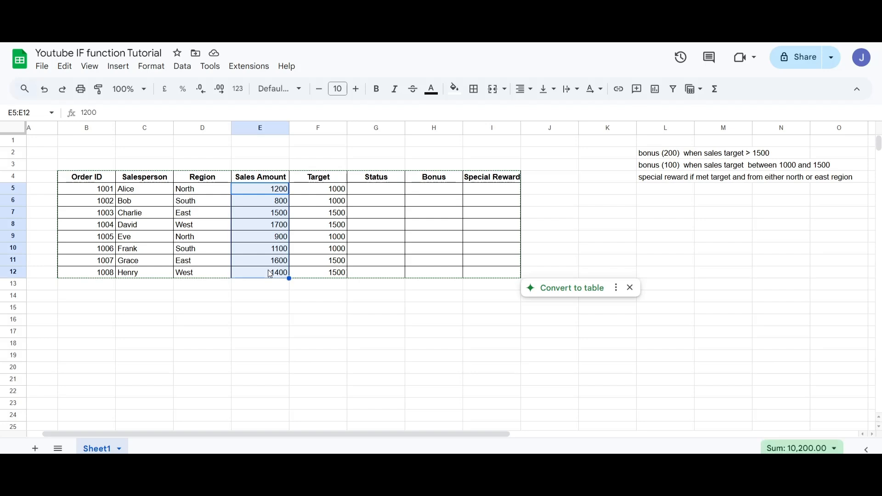
{"action": "left_click", "coordinate": [288, 299]}
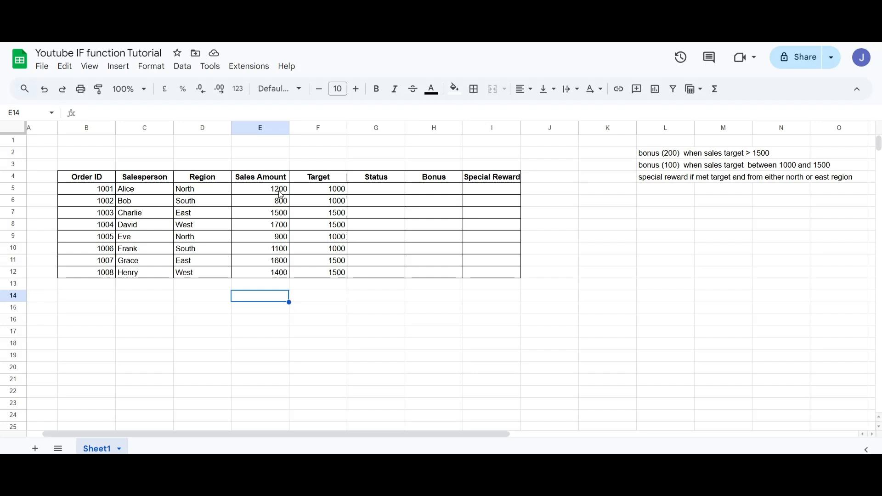
{"action": "left_click_drag", "start_coordinate": [281, 192], "coordinate": [287, 274]}
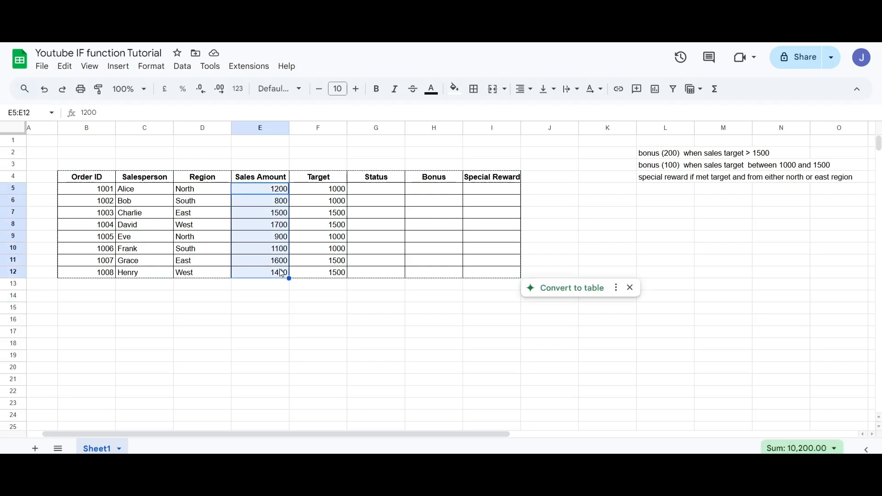
{"action": "left_click", "coordinate": [340, 328]}
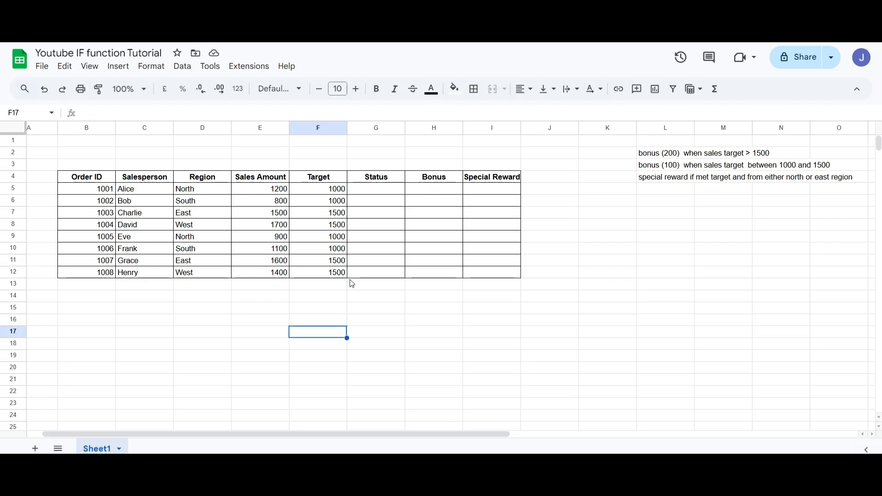
{"action": "left_click_drag", "start_coordinate": [339, 189], "coordinate": [334, 273]}
{"action": "left_click_drag", "start_coordinate": [284, 193], "coordinate": [284, 273]}
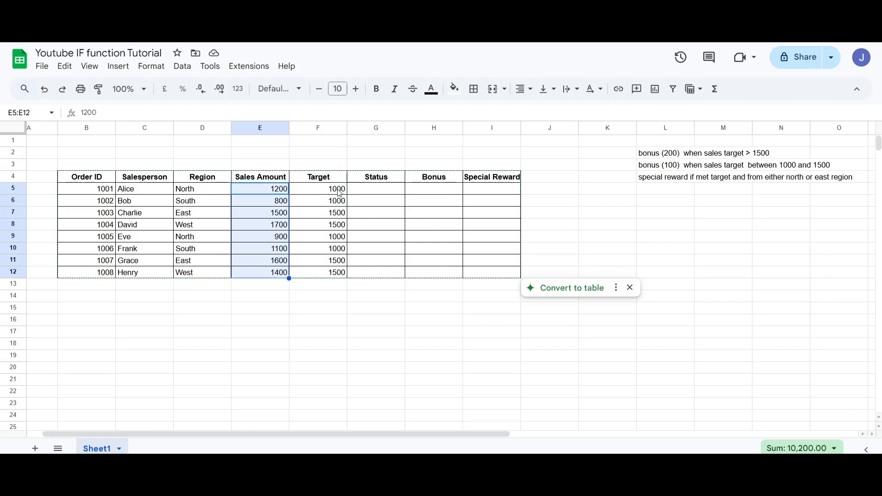
{"action": "left_click_drag", "start_coordinate": [338, 192], "coordinate": [335, 268]}
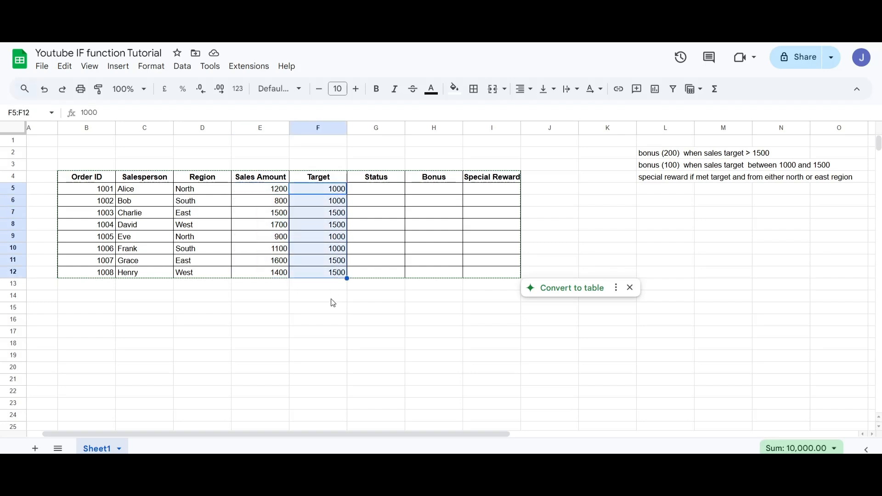
{"action": "left_click", "coordinate": [334, 313]}
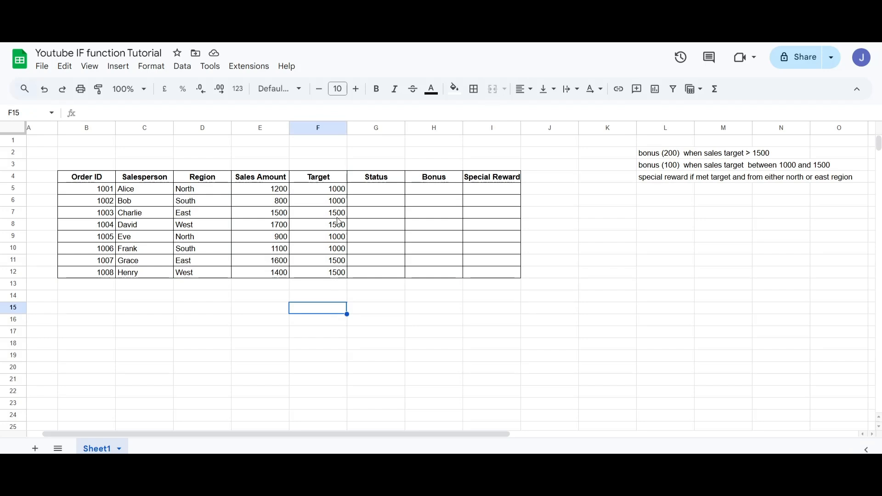
{"action": "left_click_drag", "start_coordinate": [343, 190], "coordinate": [335, 274]}
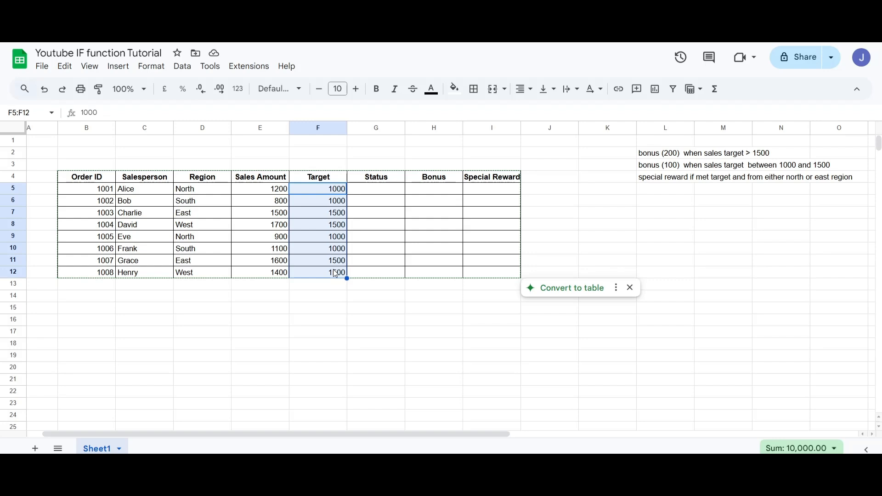
{"action": "left_click", "coordinate": [355, 325]}
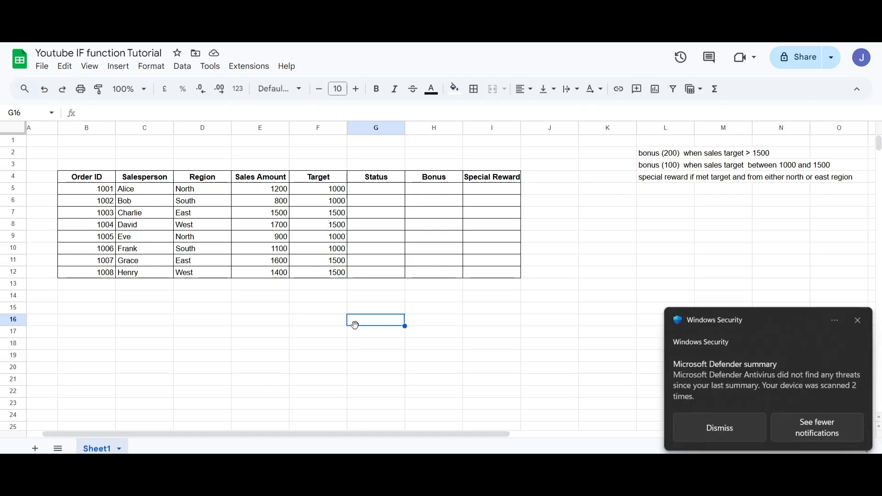
- Dismiss the Windows Security notification and start an IF formula in G5 with the condition E5>F5
{"action": "left_click", "coordinate": [857, 320]}
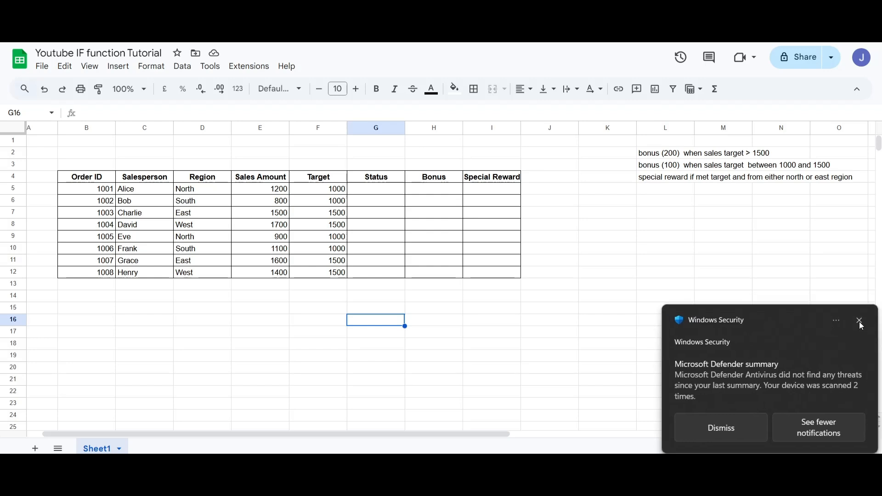
{"action": "double_click", "coordinate": [371, 189]}
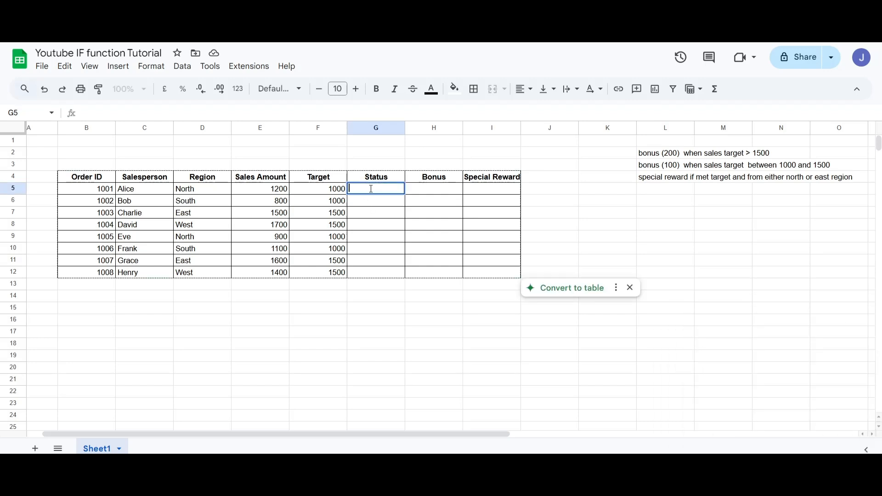
{"action": "type", "text": "="}
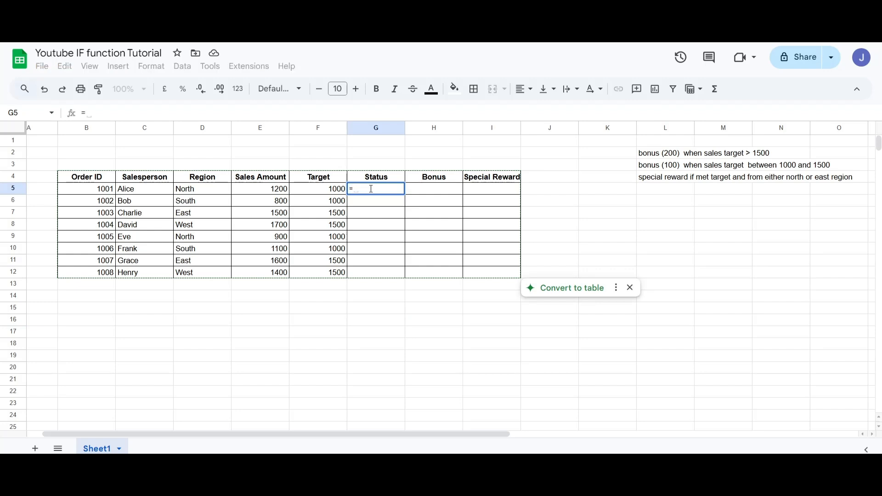
{"action": "type", "text": "if"}
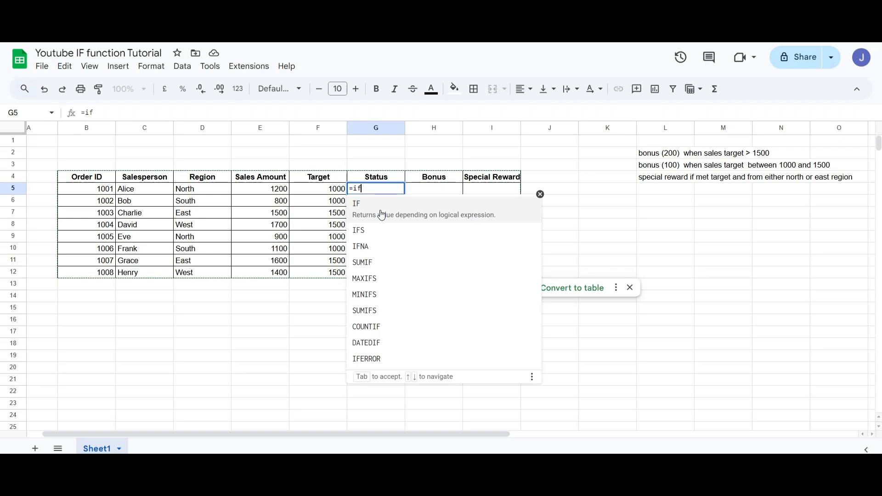
{"action": "left_click", "coordinate": [381, 213]}
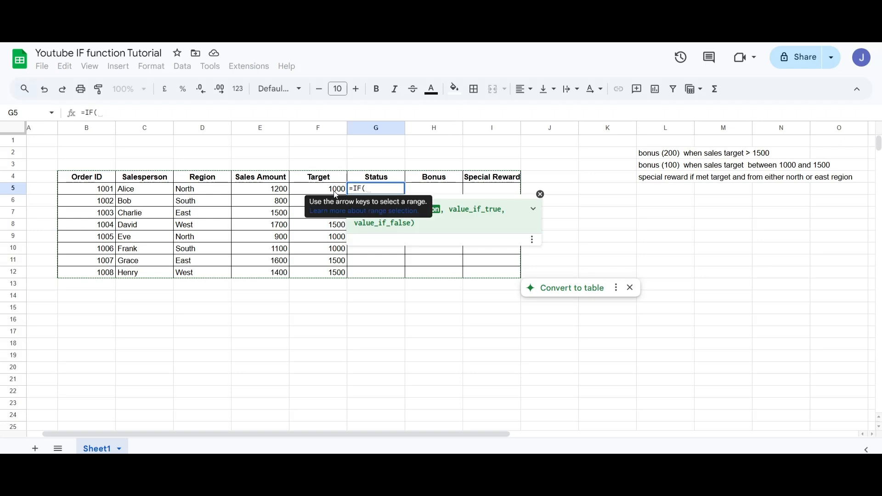
{"action": "left_click", "coordinate": [281, 192]}
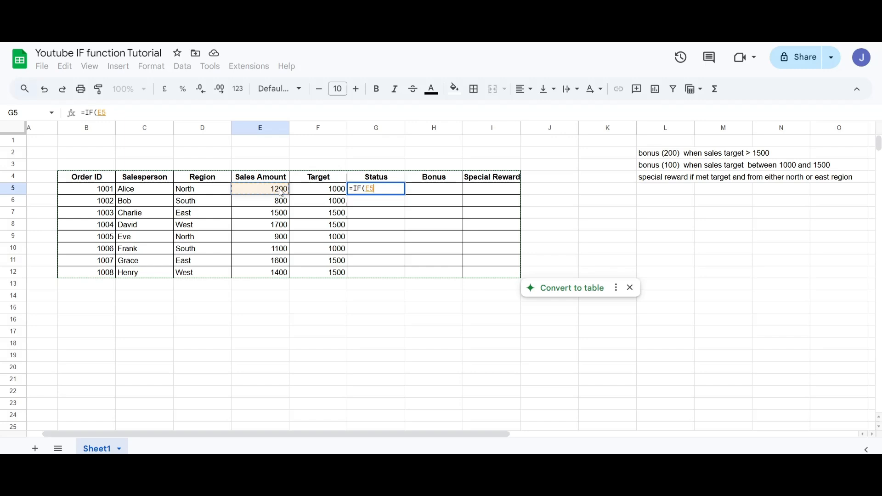
{"action": "type", "text": ">"}
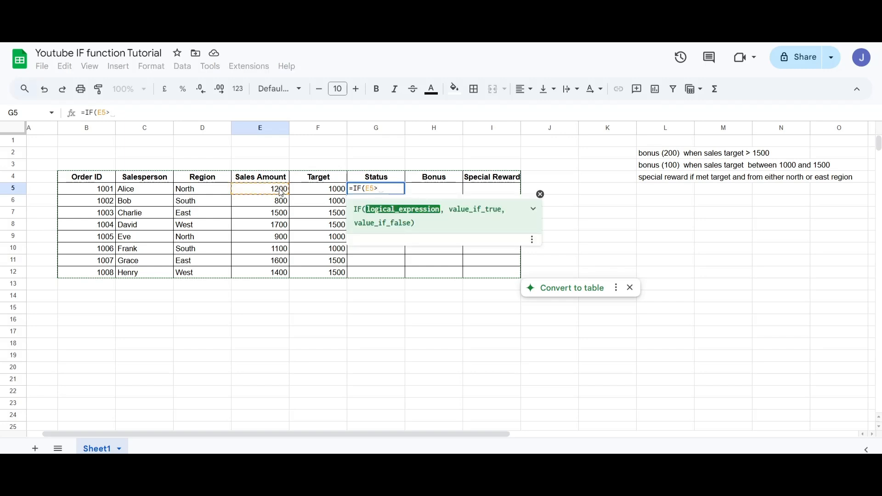
{"action": "left_click", "coordinate": [328, 190]}
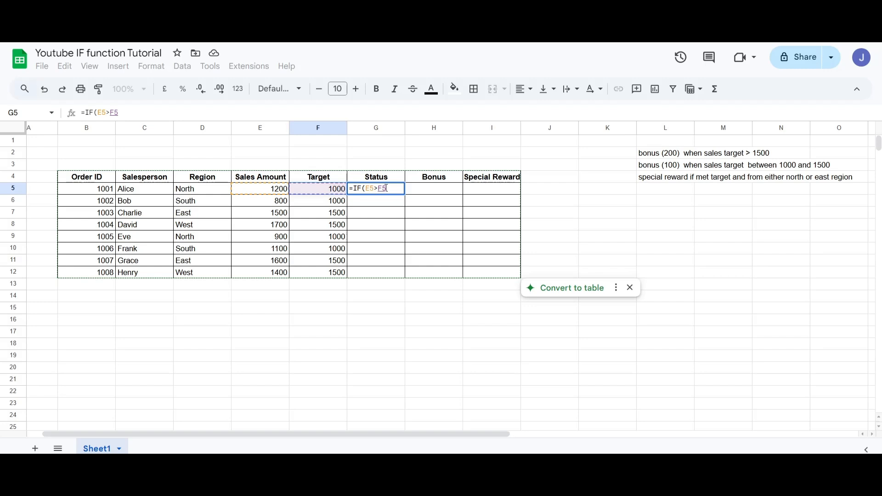
{"action": "type", "text": ","}
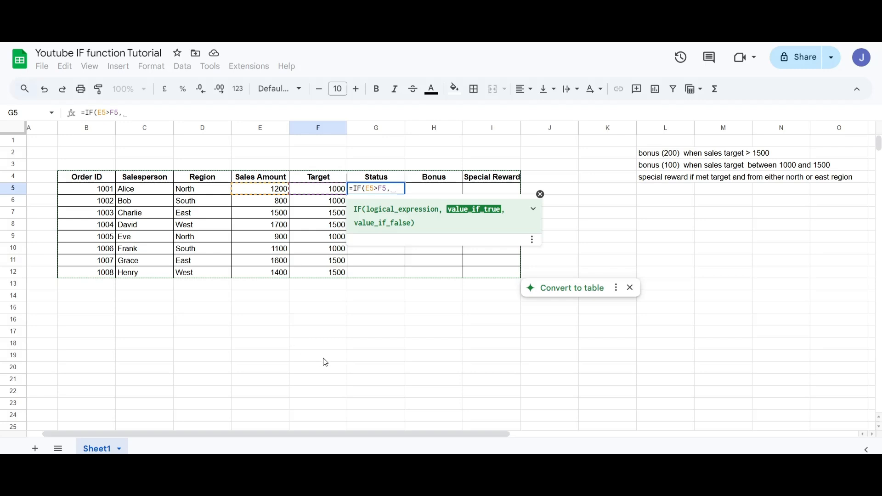
- Enter "Met Target" as the value the G5 formula returns when the condition is true
{"action": "type", "text": "\""}
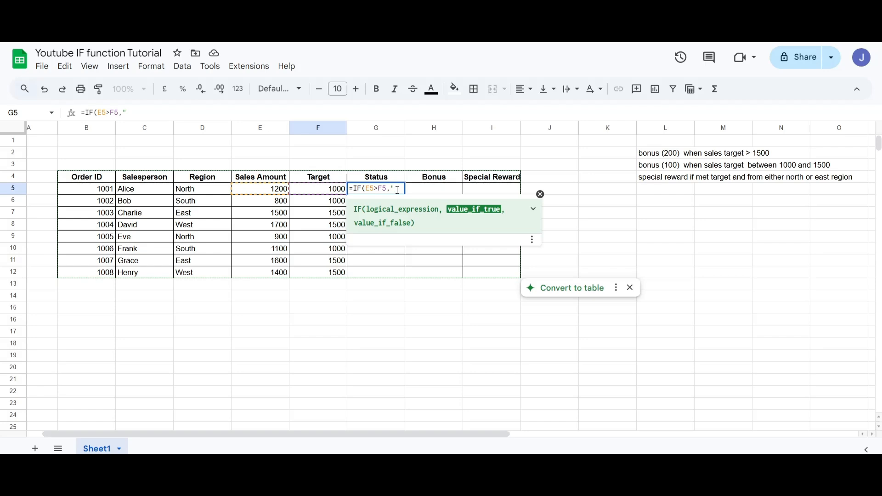
{"action": "type", "text": "Met Target"}
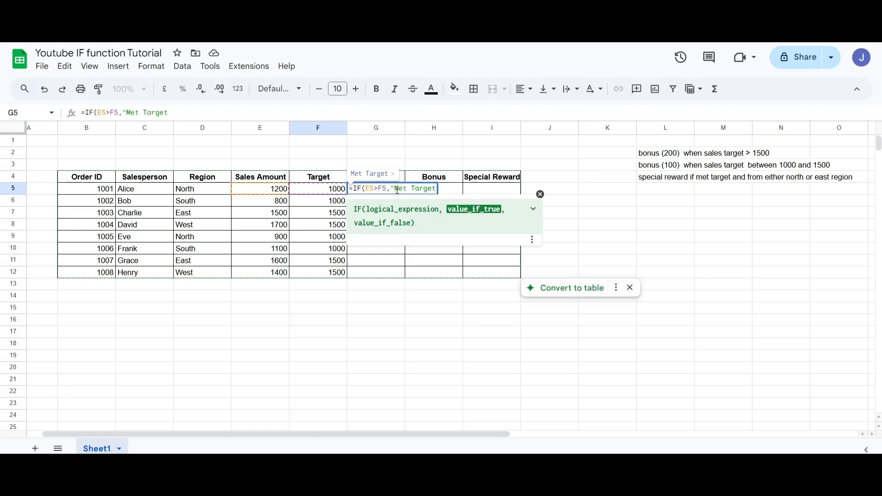
{"action": "type", "text": "\""}
{"action": "type", "text": ","}
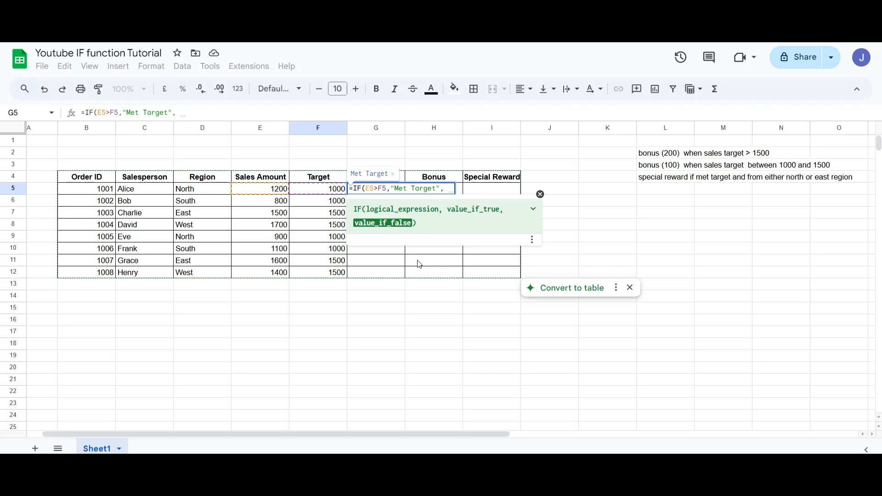
- Set "Not Met" as the value the G5 formula returns when the condition is false and complete the formula
{"action": "type", "text": "\""}
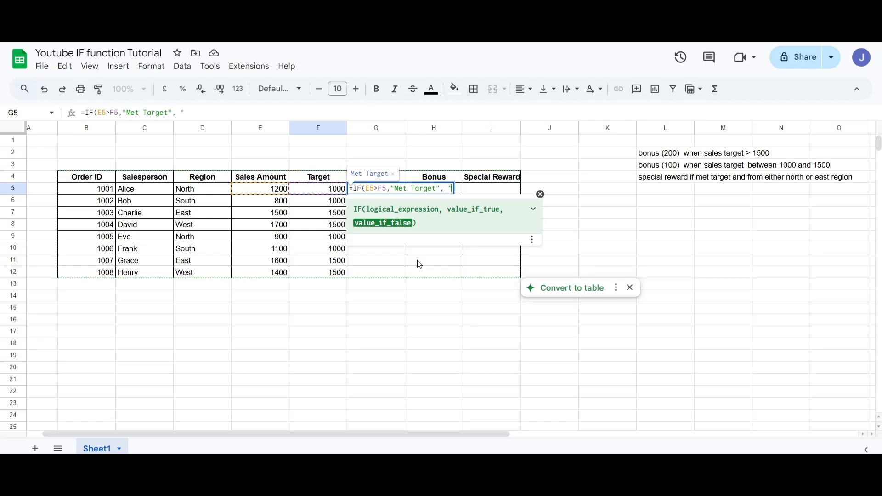
{"action": "type", "text": "Not"}
{"action": "key", "text": "BackSpace"}
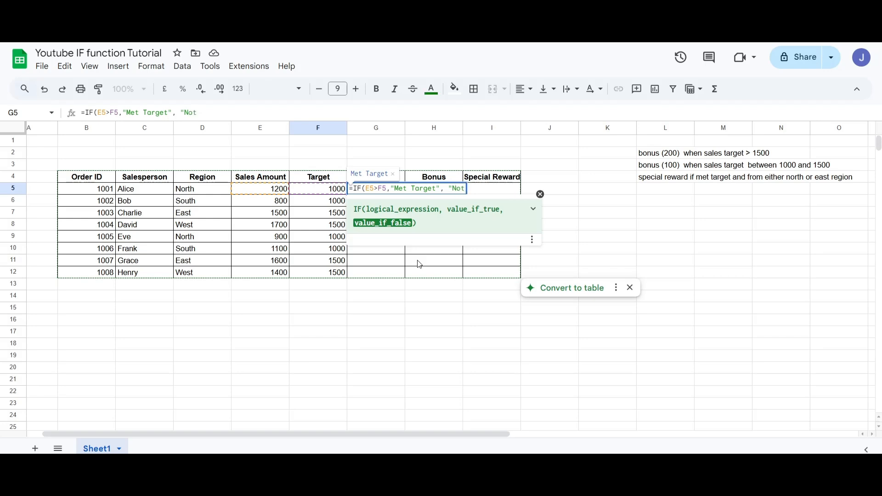
{"action": "type", "text": "Met\""}
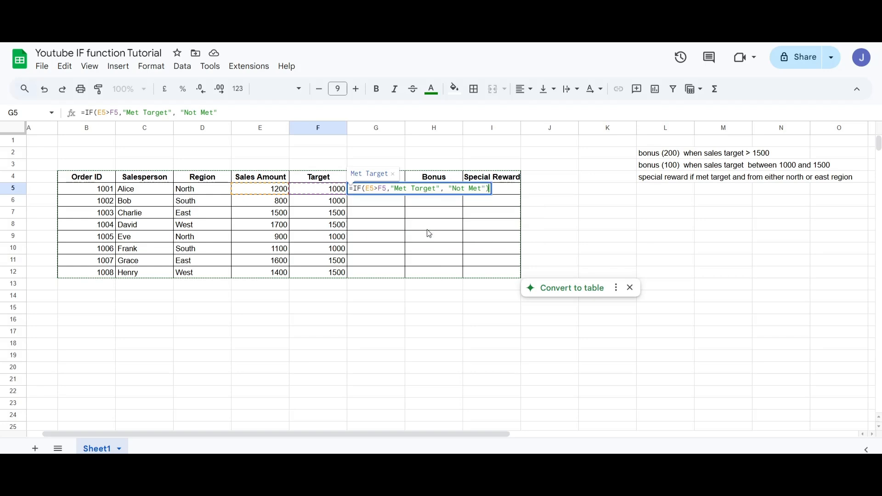
{"action": "type", "text": ")"}
{"action": "key", "text": "Return"}
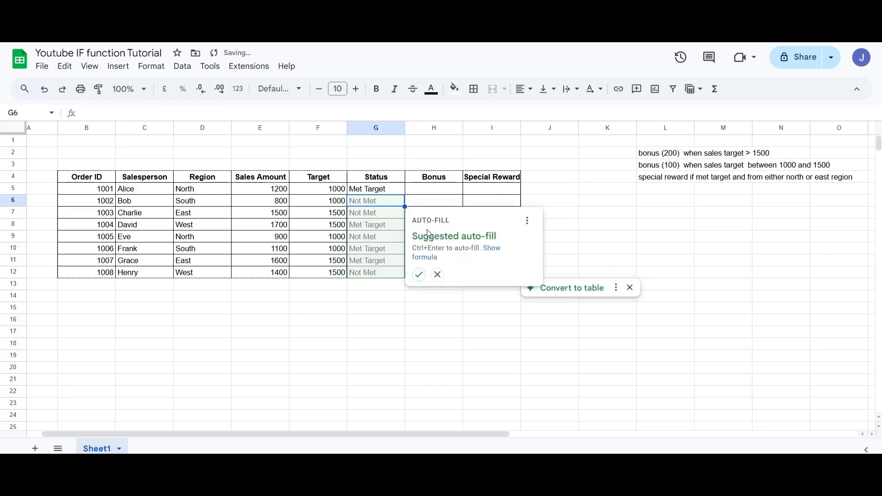
- Copy the G5 Status formula down through G12
{"action": "left_click", "coordinate": [385, 190]}
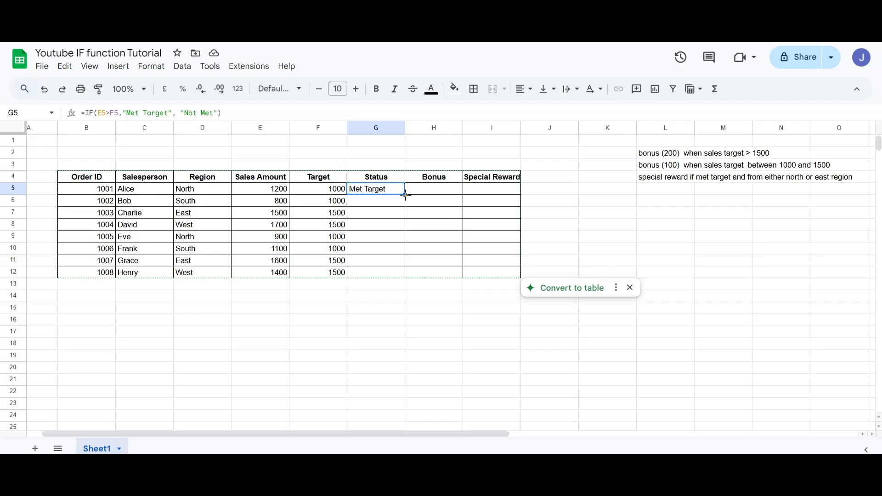
{"action": "left_click_drag", "start_coordinate": [406, 194], "coordinate": [406, 275]}
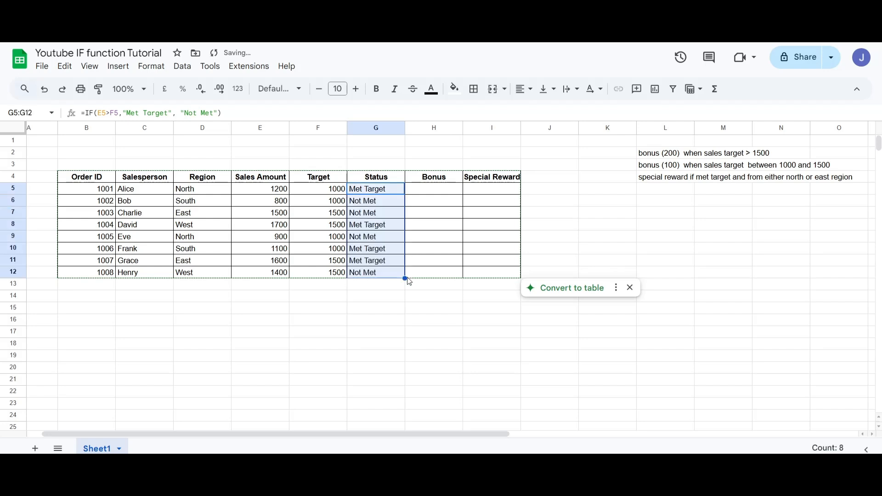
{"action": "left_click", "coordinate": [404, 309]}
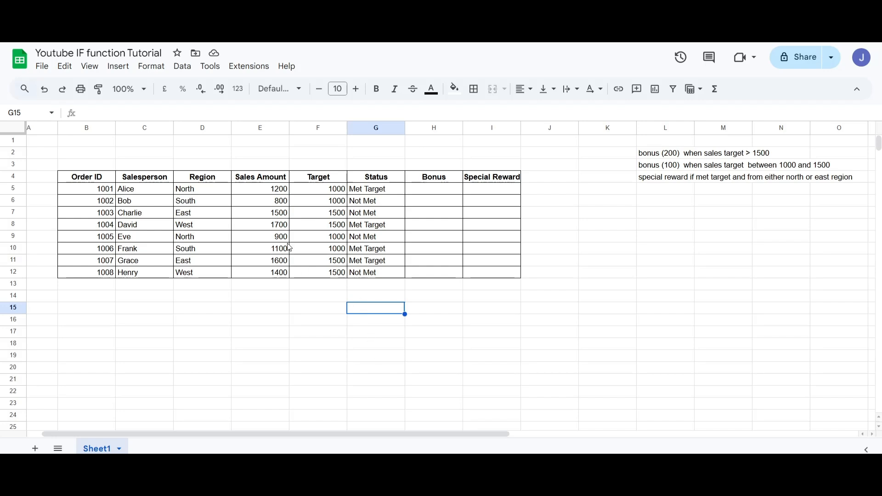
- Change the condition in the G5 formula to E5>=F5 so sales equal to the target also count as met
{"action": "left_click", "coordinate": [326, 217]}
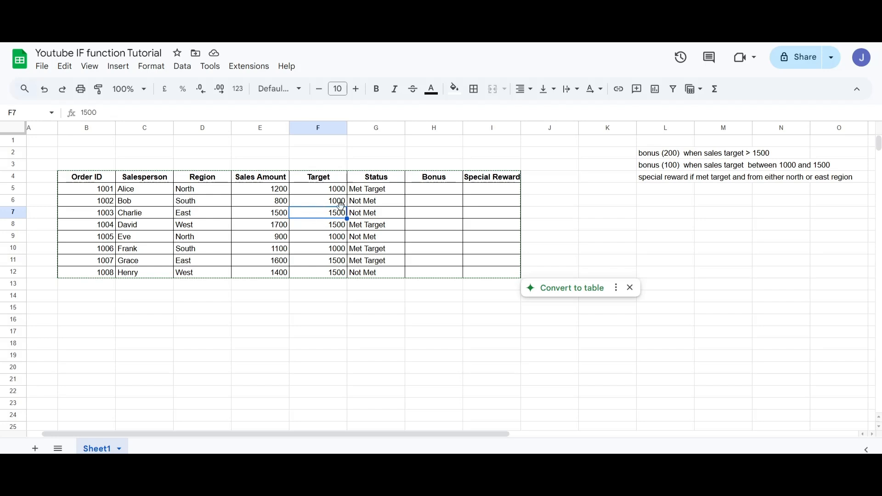
{"action": "left_click", "coordinate": [385, 194]}
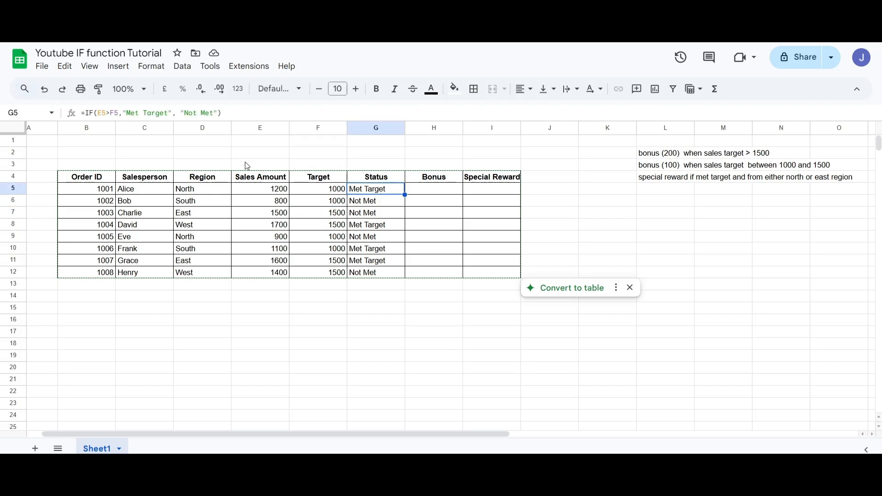
{"action": "left_click", "coordinate": [111, 113]}
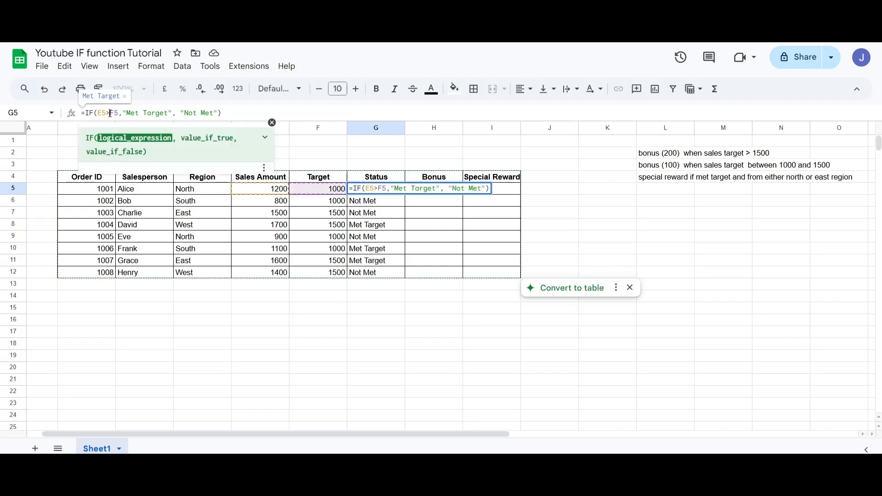
{"action": "type", "text": "="}
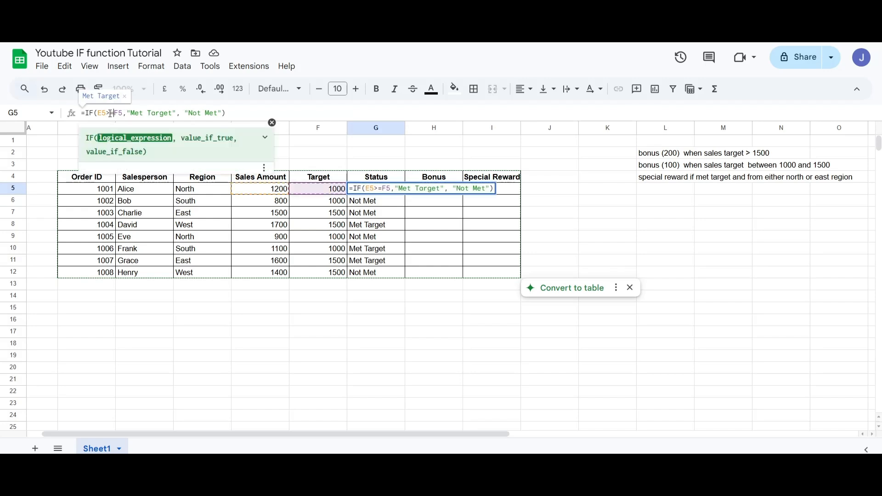
{"action": "key", "text": "Return"}
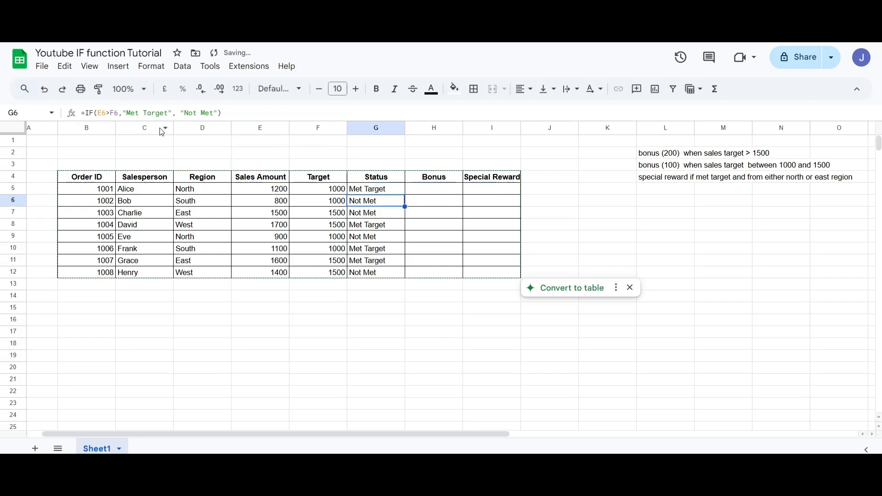
- Refill the Status cells down to G12 with the corrected G5 formula
{"action": "left_click", "coordinate": [389, 186]}
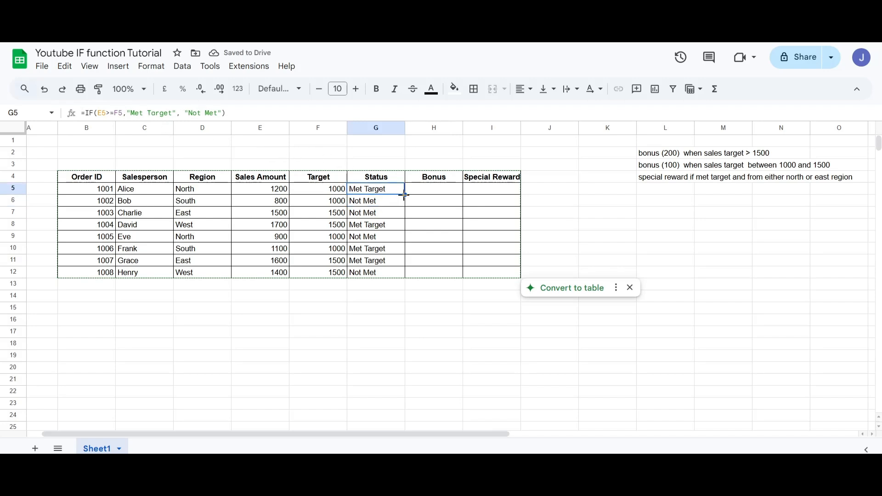
{"action": "left_click_drag", "start_coordinate": [405, 194], "coordinate": [405, 273]}
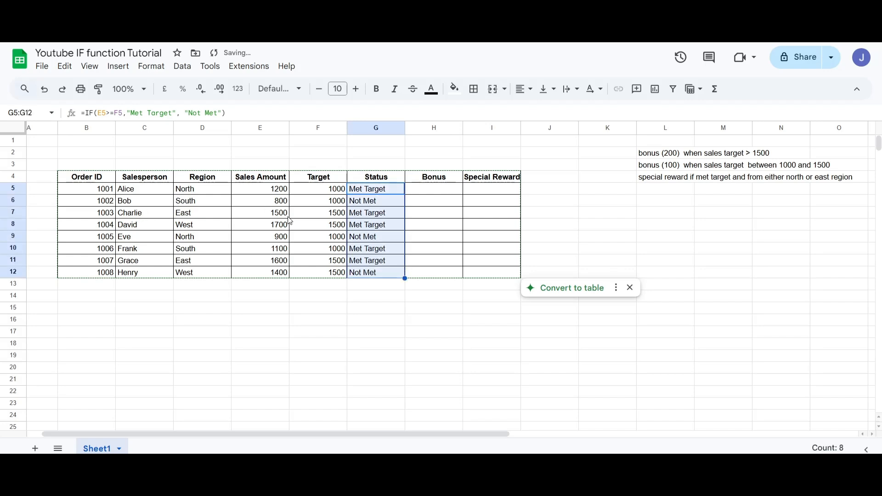
{"action": "left_click", "coordinate": [337, 216]}
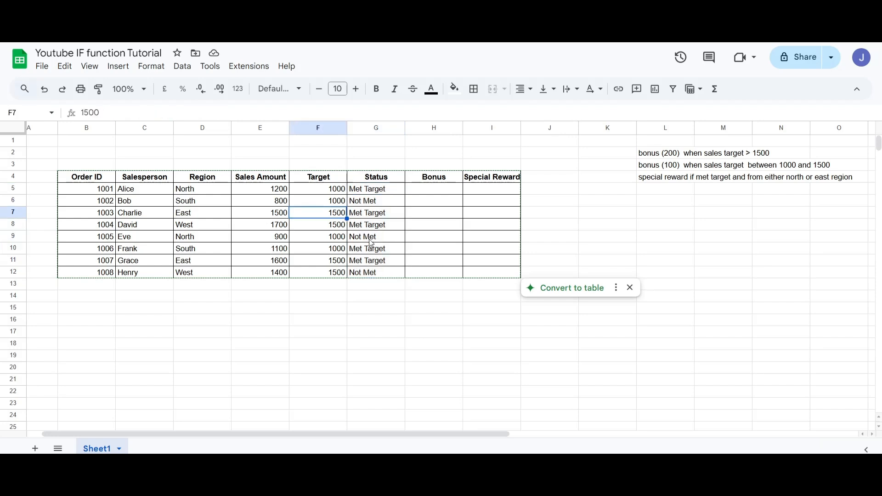
{"action": "left_click", "coordinate": [404, 312]}
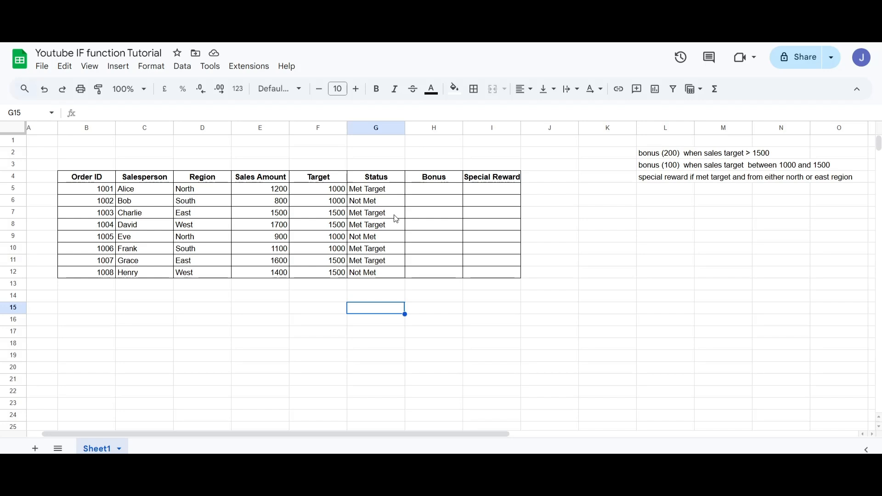
- Consult the bonus rules in L2:L3 and start an IF formula in Bonus cell H5, clearing the suggested arguments
{"action": "left_click", "coordinate": [449, 191]}
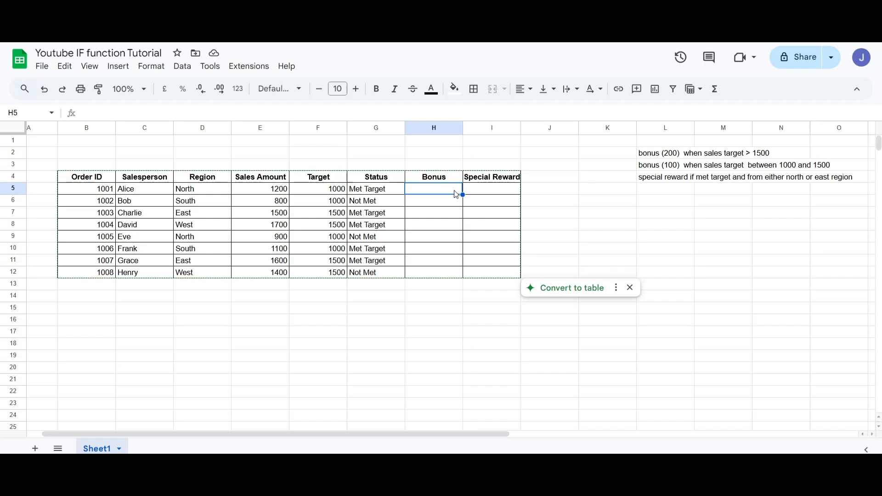
{"action": "left_click_drag", "start_coordinate": [647, 156], "coordinate": [842, 166]}
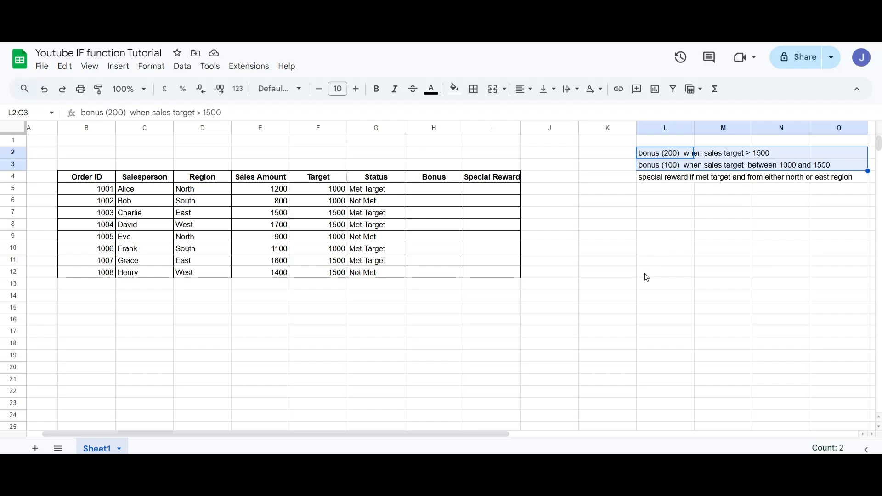
{"action": "left_click", "coordinate": [706, 157]}
{"action": "left_click", "coordinate": [629, 157]}
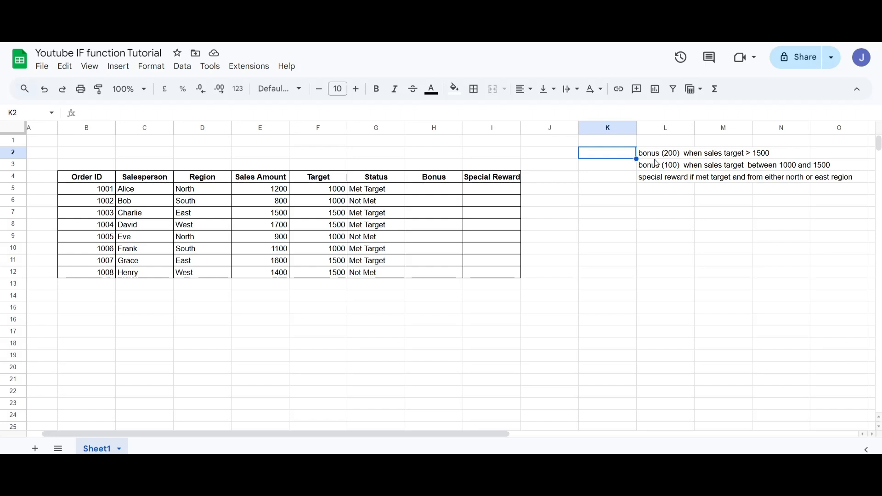
{"action": "left_click", "coordinate": [669, 169]}
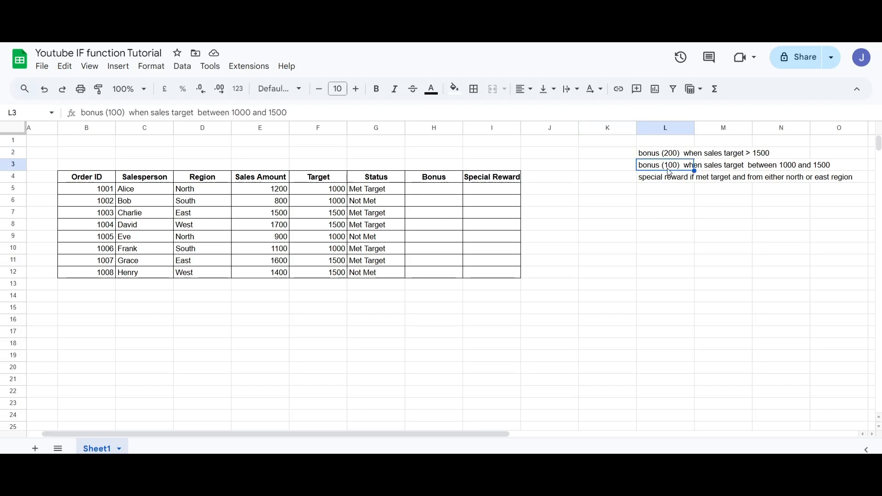
{"action": "left_click", "coordinate": [459, 191]}
{"action": "double_click", "coordinate": [455, 189]}
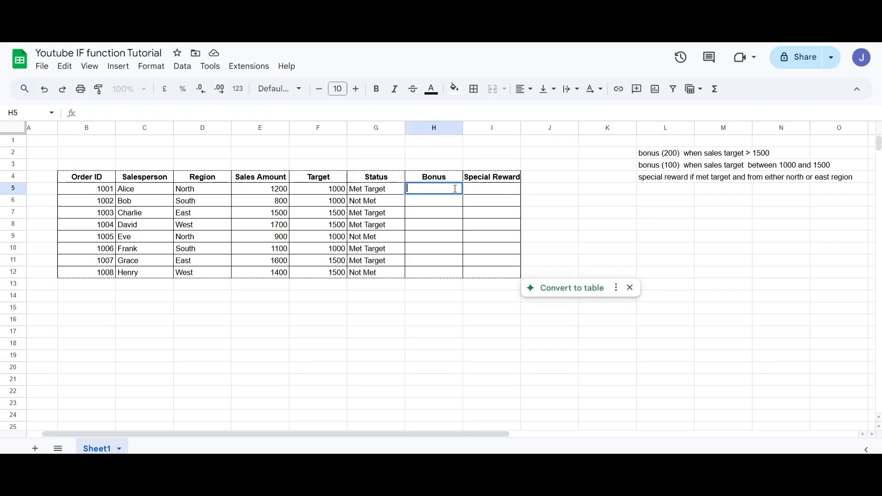
{"action": "type", "text": "=if"}
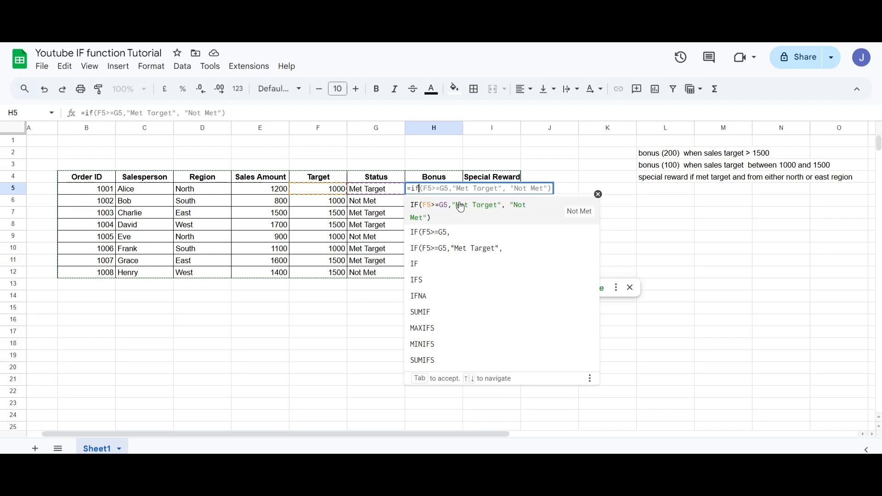
{"action": "left_click", "coordinate": [461, 207]}
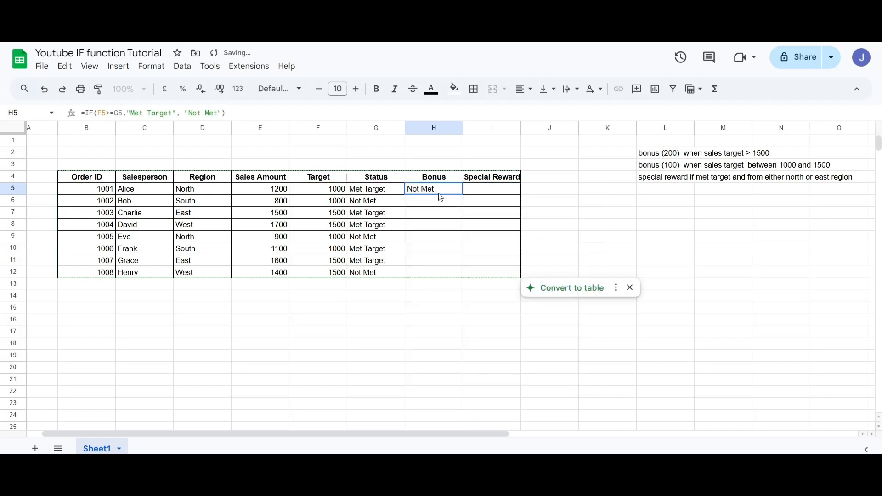
{"action": "double_click", "coordinate": [439, 193]}
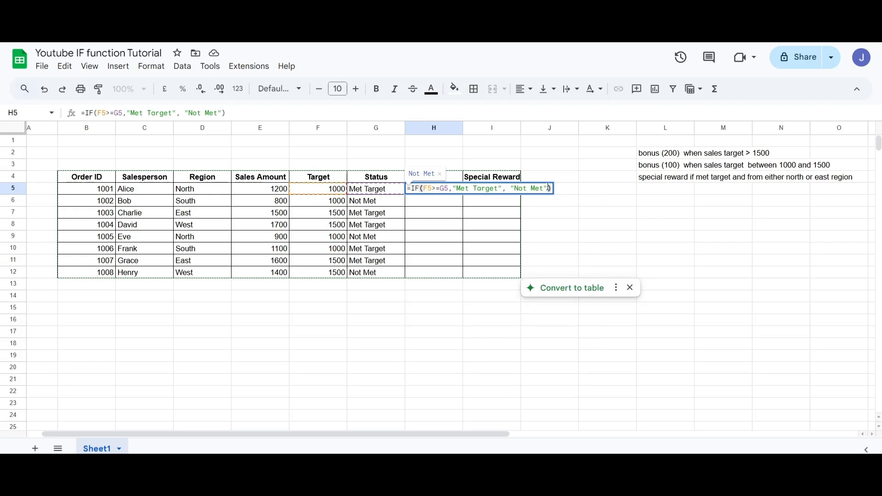
{"action": "left_click_drag", "start_coordinate": [548, 188], "coordinate": [424, 188]}
{"action": "key", "text": "BackSpace"}
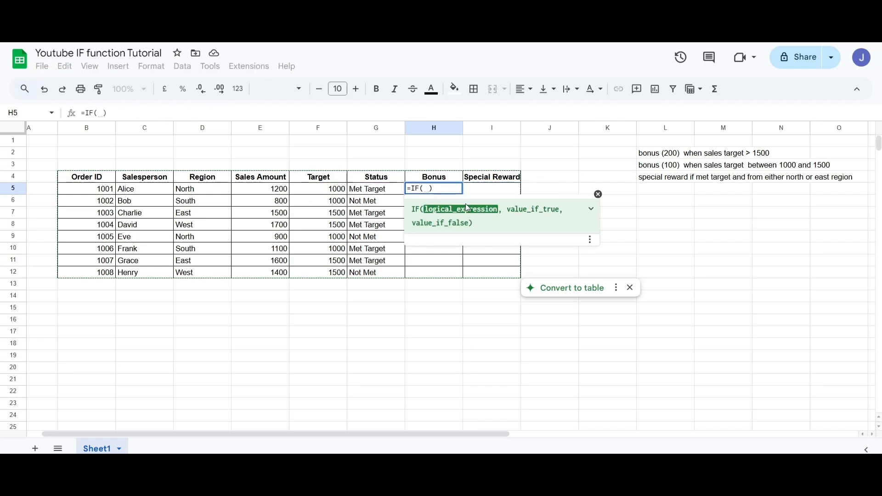
- Give the H5 IF formula the condition E5>1500 and a bonus of 200 when it is true
{"action": "left_click", "coordinate": [274, 190]}
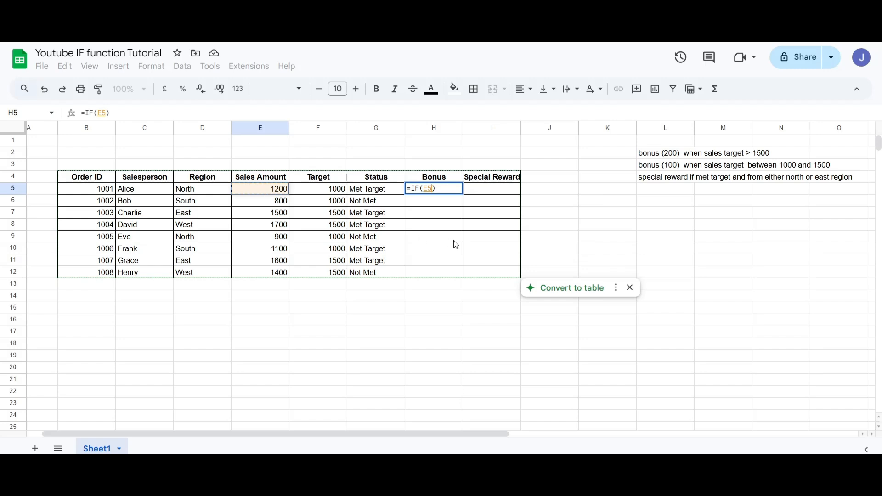
{"action": "type", "text": ">"}
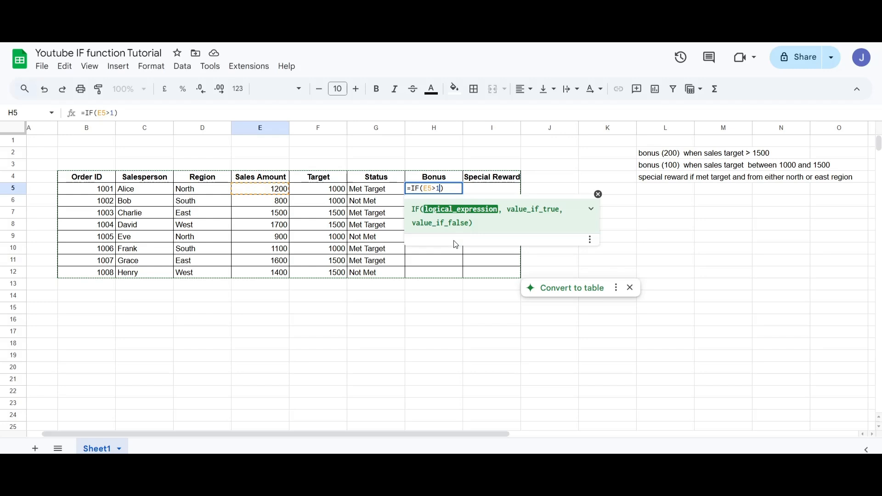
{"action": "type", "text": "1500,200"}
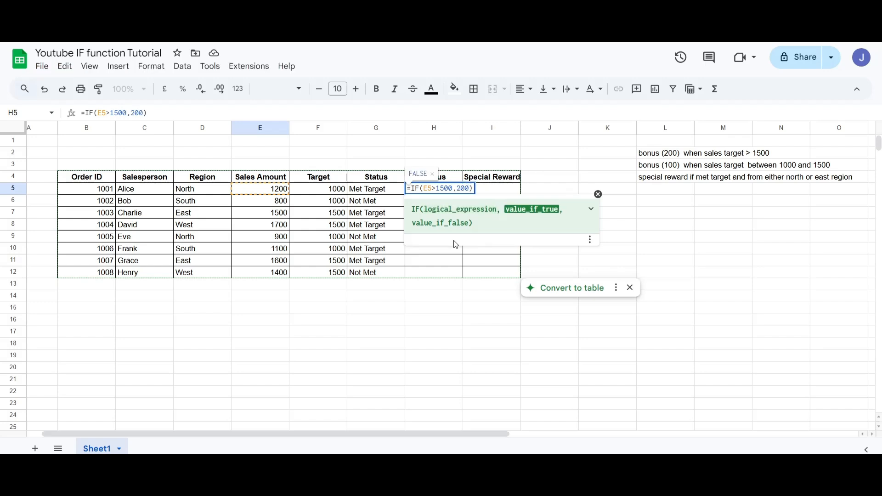
{"action": "type", "text": ","}
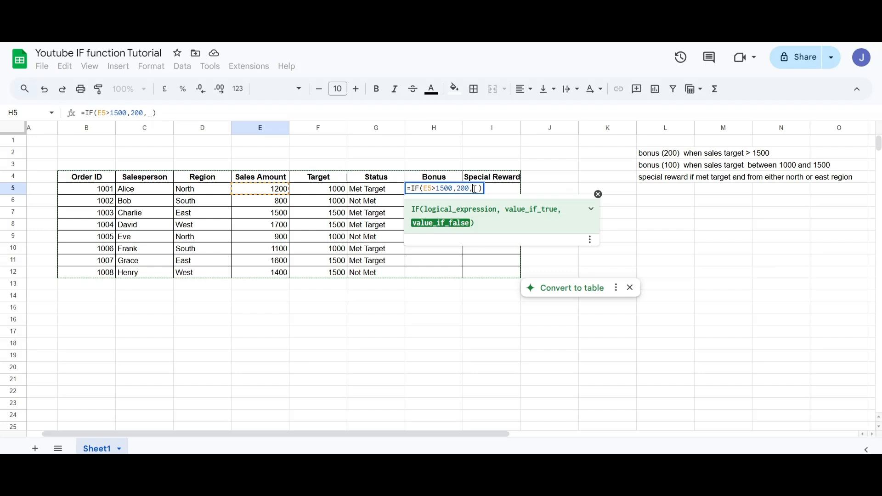
- Complete the H5 bonus formula with a nested IF that returns 100 when E5>1000 and 0 otherwise
{"action": "type", "text": "if"}
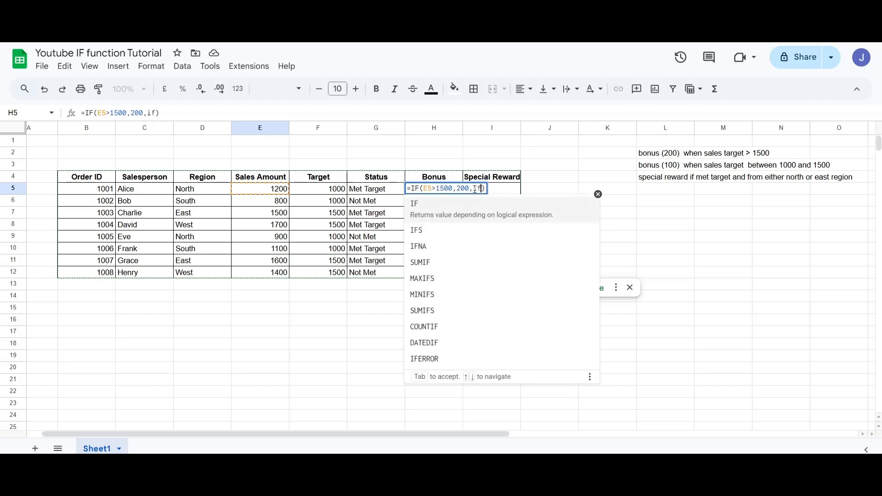
{"action": "type", "text": "("}
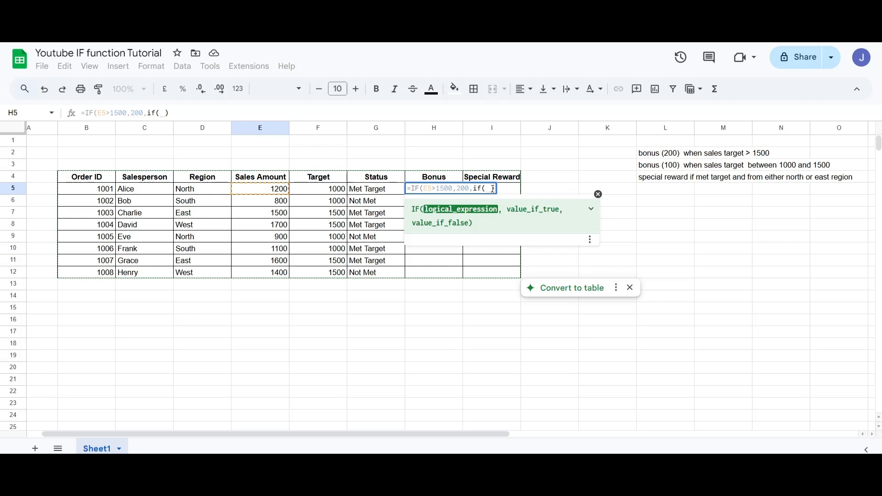
{"action": "left_click", "coordinate": [264, 192]}
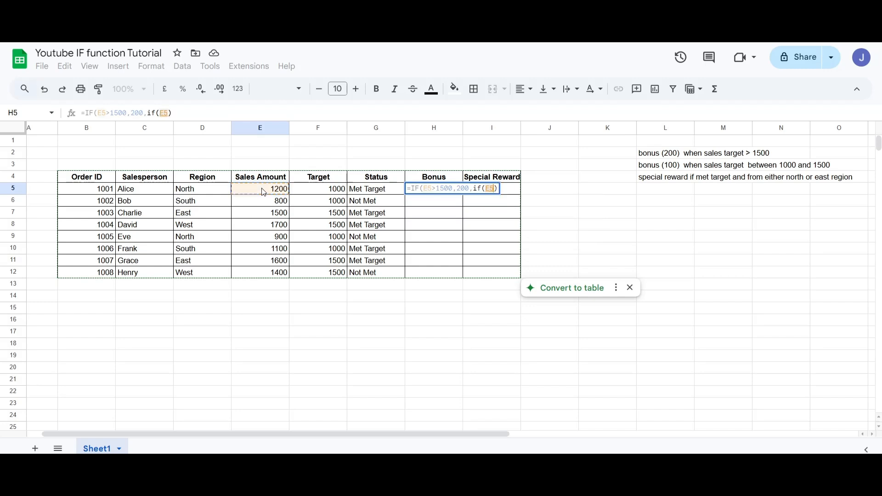
{"action": "type", "text": ">1000"}
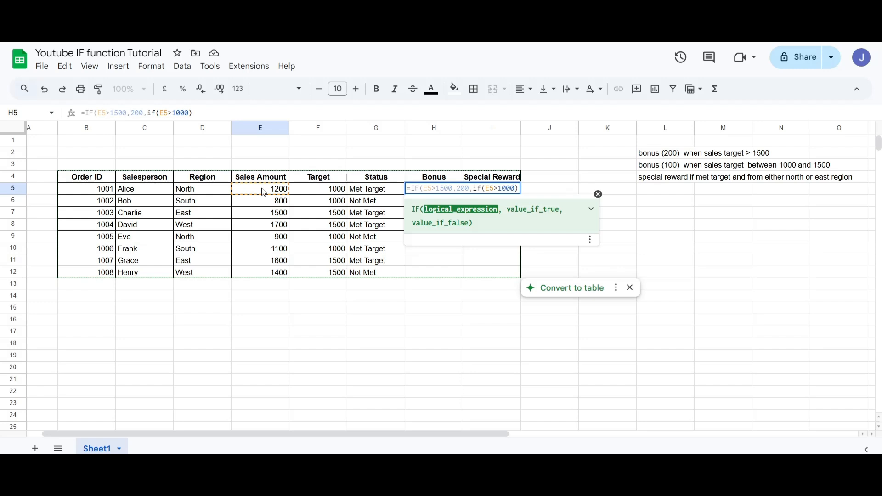
{"action": "type", "text": ", "}
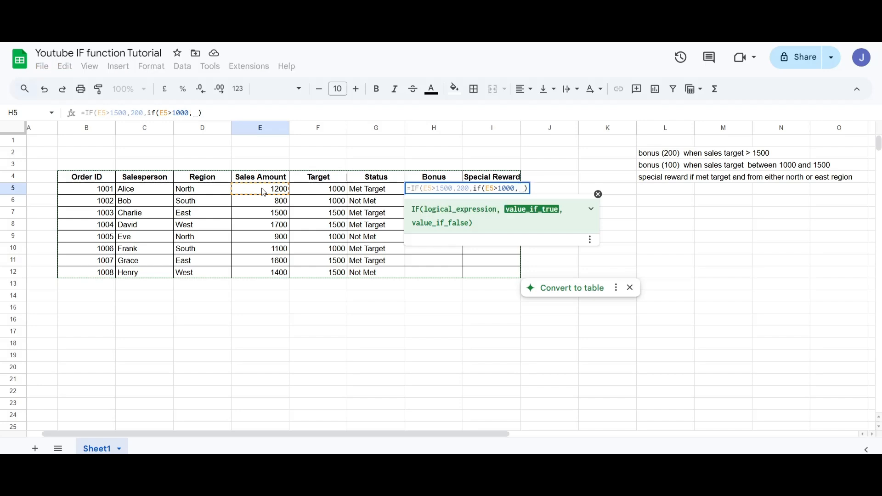
{"action": "type", "text": "100"}
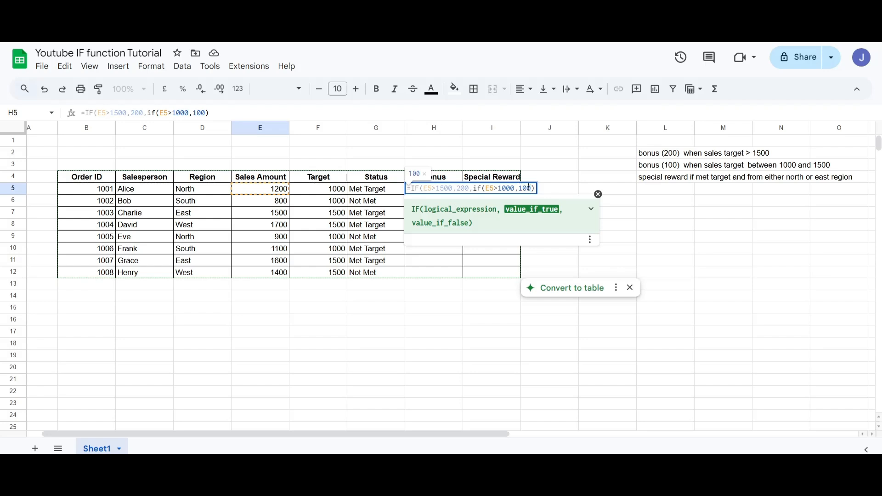
{"action": "type", "text": ","}
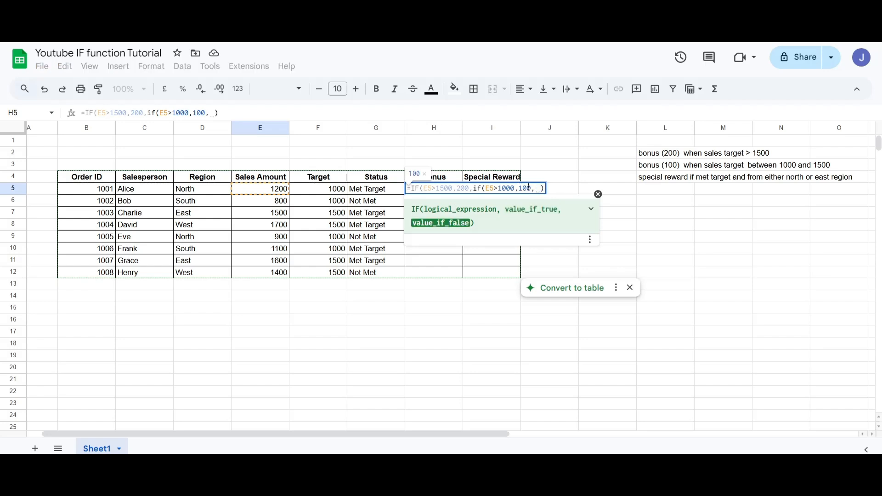
{"action": "type", "text": "0"}
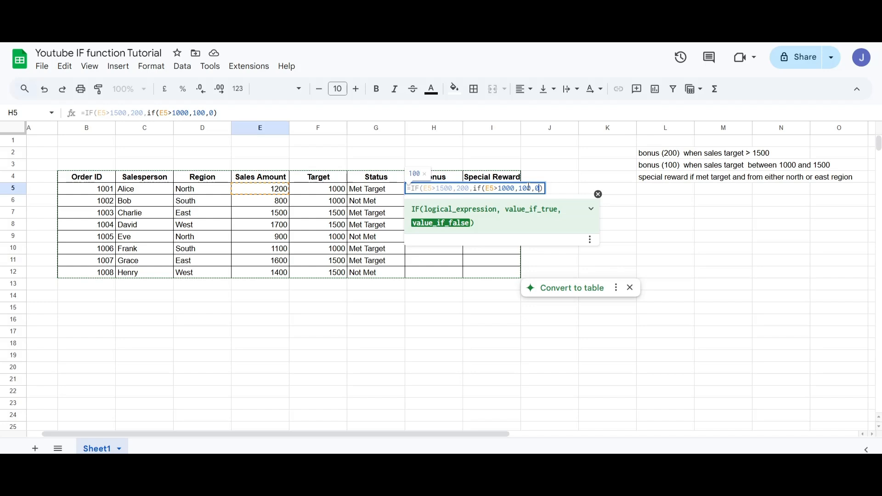
{"action": "key", "text": "Return"}
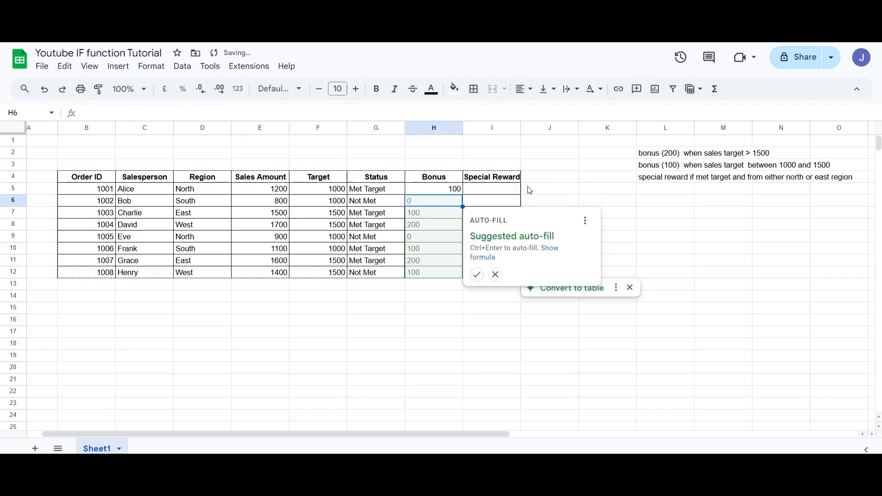
- Fill the nested IF formula from H5 down to H12 and check the copied formula in H11
{"action": "left_click", "coordinate": [459, 193]}
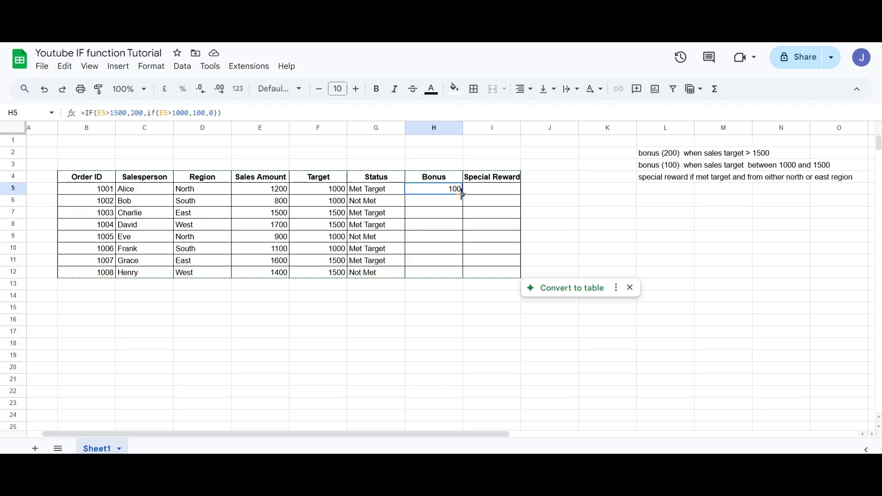
{"action": "left_click_drag", "start_coordinate": [463, 193], "coordinate": [458, 274]}
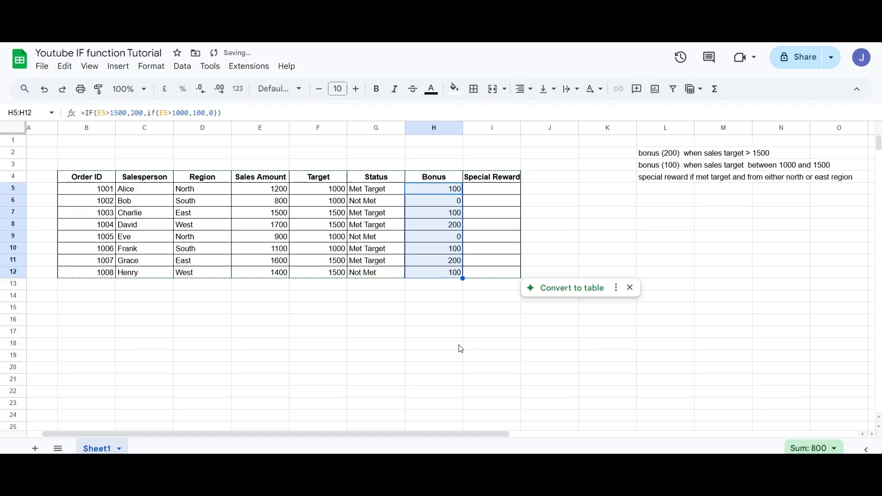
{"action": "left_click", "coordinate": [454, 265]}
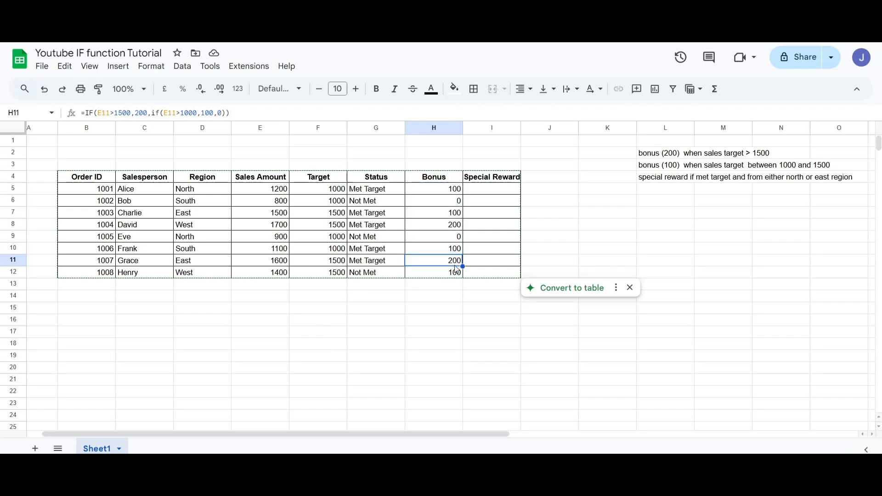
{"action": "left_click", "coordinate": [472, 326]}
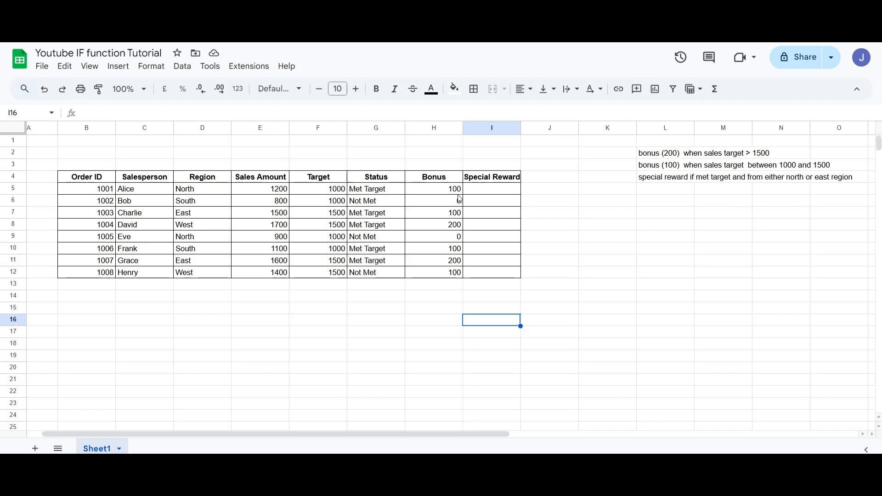
- Compare the bonus rules beside the table with the salesperson rows and inspect the Bonus formula in H5
{"action": "left_click", "coordinate": [760, 158]}
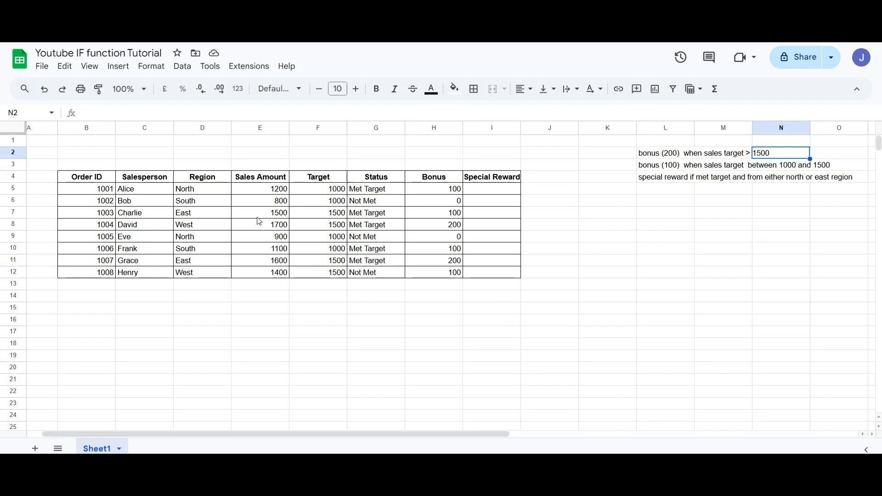
{"action": "left_click", "coordinate": [166, 214]}
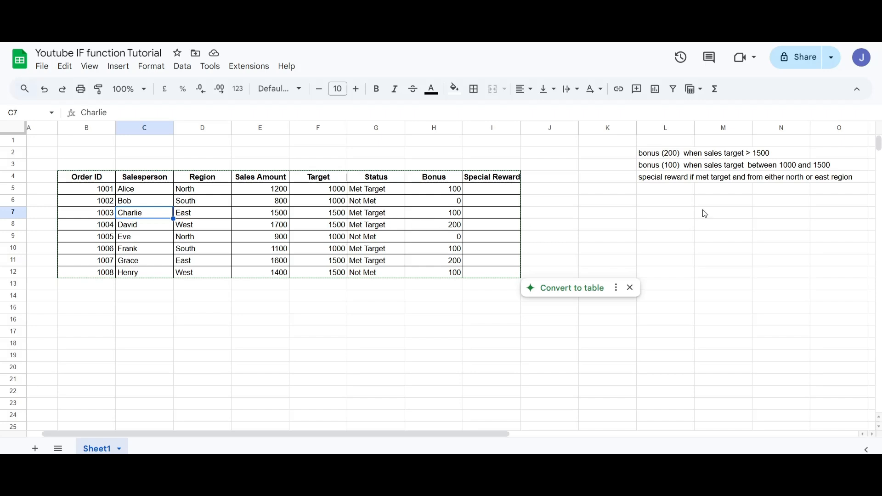
{"action": "left_click", "coordinate": [461, 194]}
{"action": "left_click", "coordinate": [465, 193]}
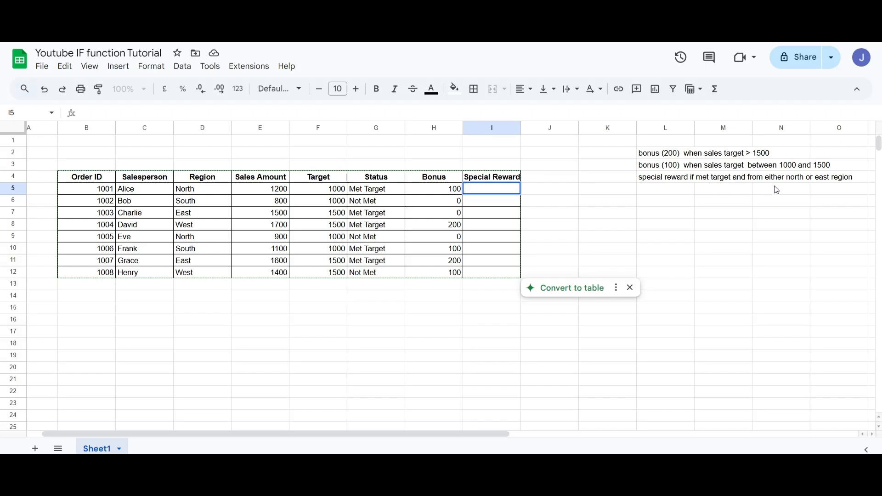
{"action": "key", "text": "Return"}
{"action": "left_click", "coordinate": [440, 192]}
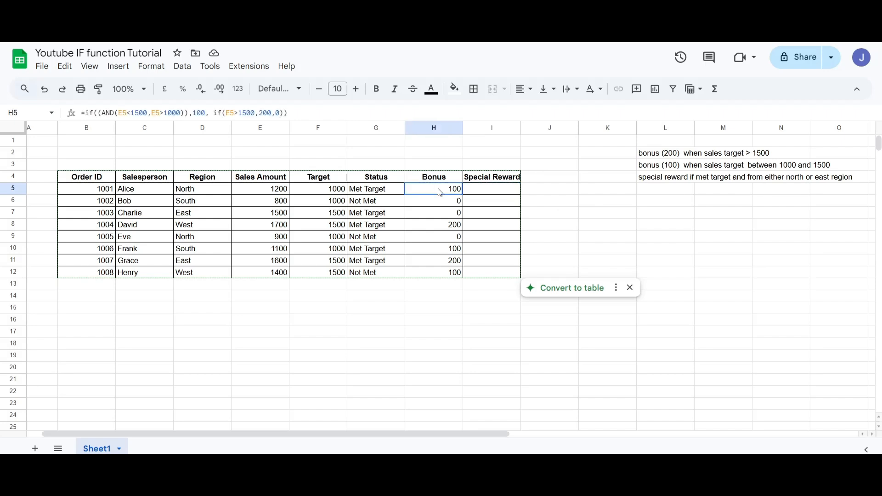
- Start an IF formula in Special Reward cell I5, removing the stray I7 reference
{"action": "left_click", "coordinate": [491, 189]}
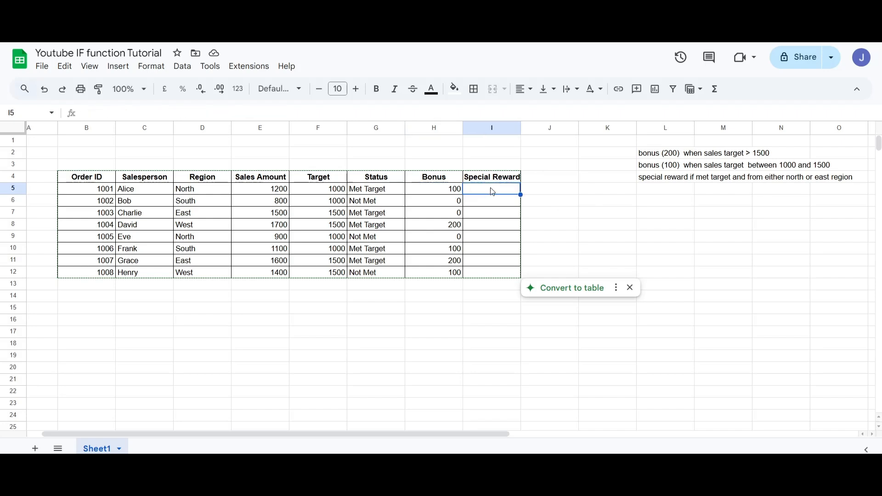
{"action": "double_click", "coordinate": [492, 188]}
{"action": "type", "text": "="}
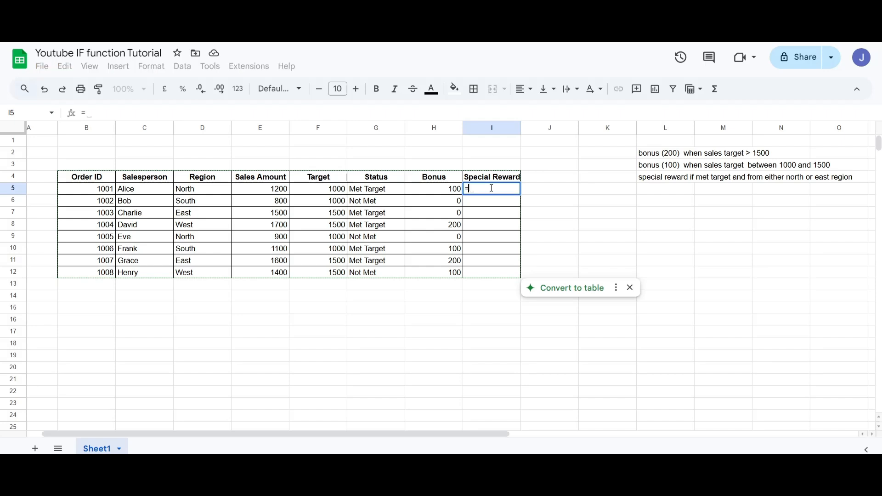
{"action": "type", "text": "if"}
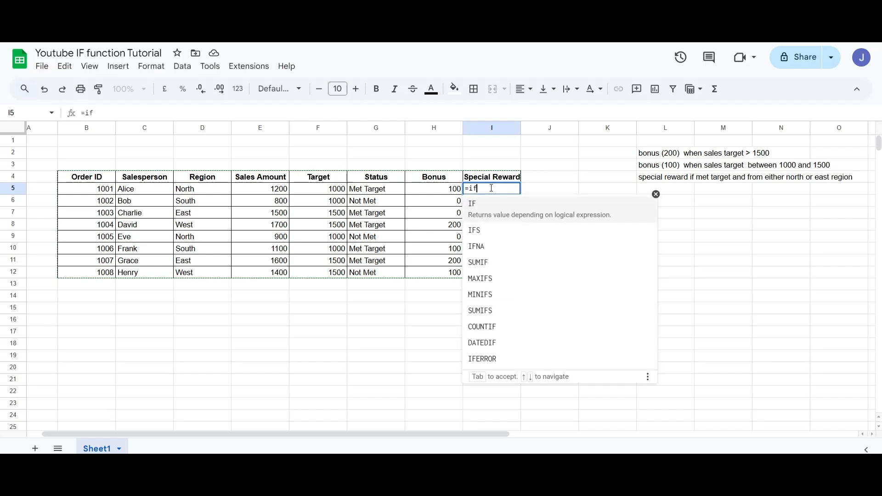
{"action": "key", "text": "Tab"}
{"action": "left_click", "coordinate": [478, 212]}
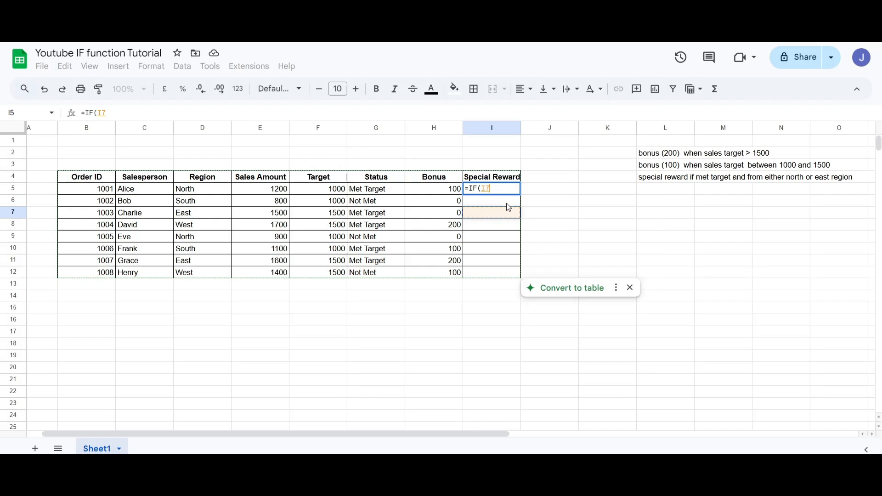
{"action": "key", "text": "BackSpace"}
{"action": "key", "text": "BackSpace"}
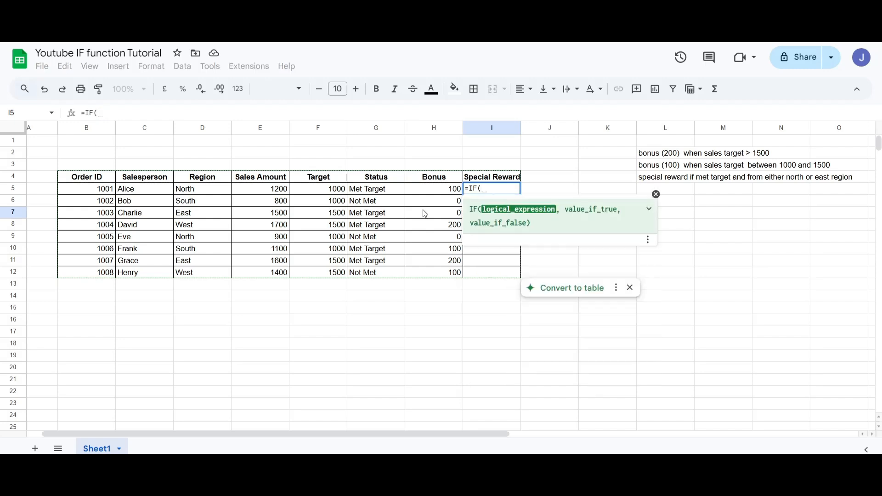
- Enter G5="Met Target" as the condition of the I5 IF formula, followed by a comma
{"action": "left_click", "coordinate": [377, 193]}
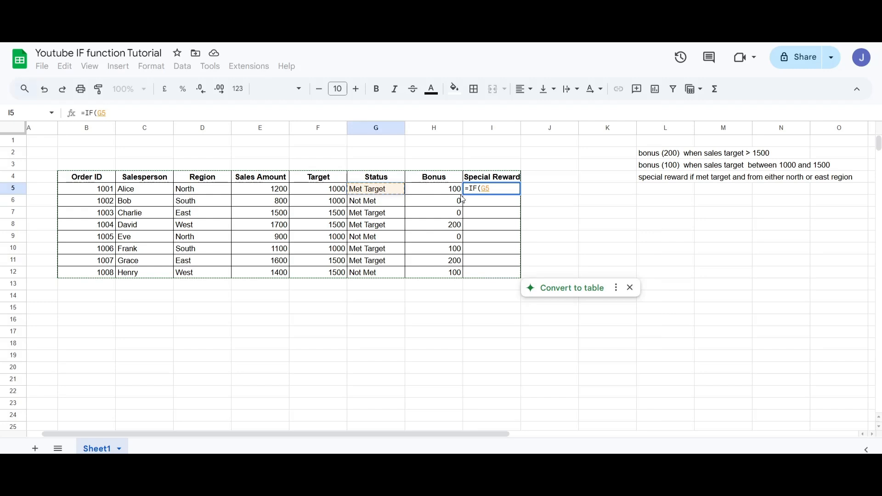
{"action": "type", "text": "=\""}
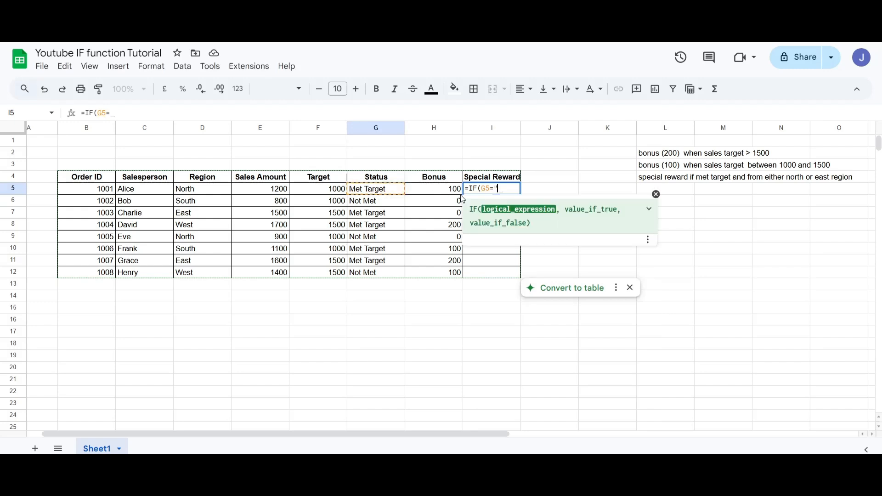
{"action": "type", "text": "Met Target"}
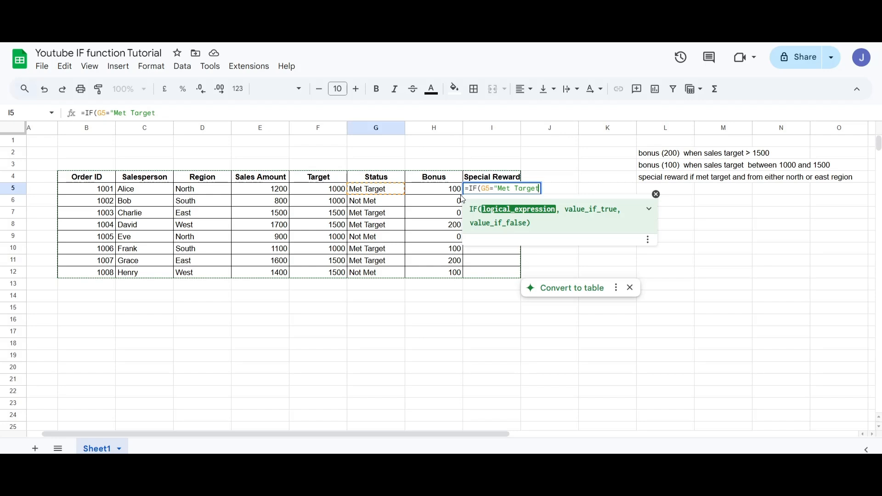
{"action": "type", "text": "\","}
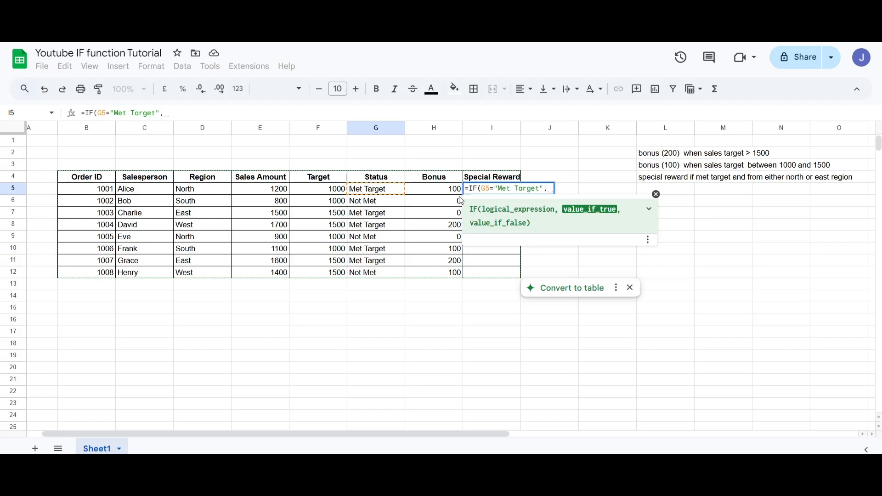
- Insert an AND function before the G5="Met Target" condition in the I5 formula
{"action": "left_click", "coordinate": [481, 189]}
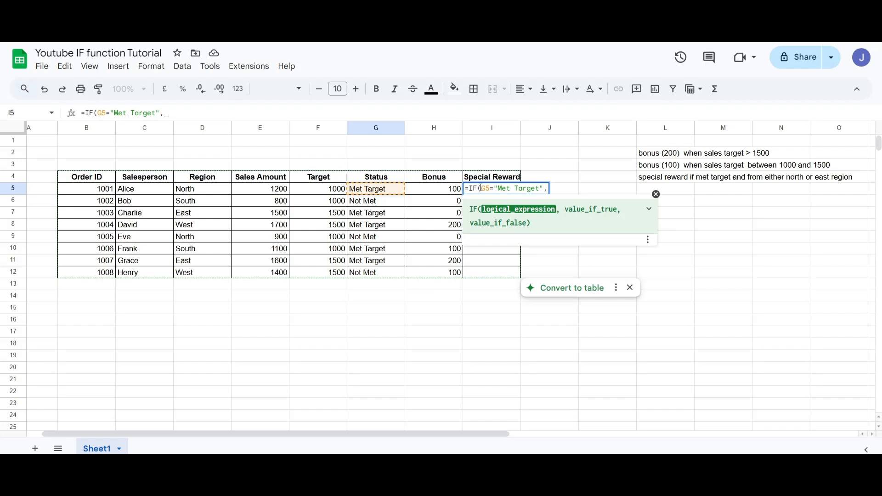
{"action": "left_click", "coordinate": [481, 188]}
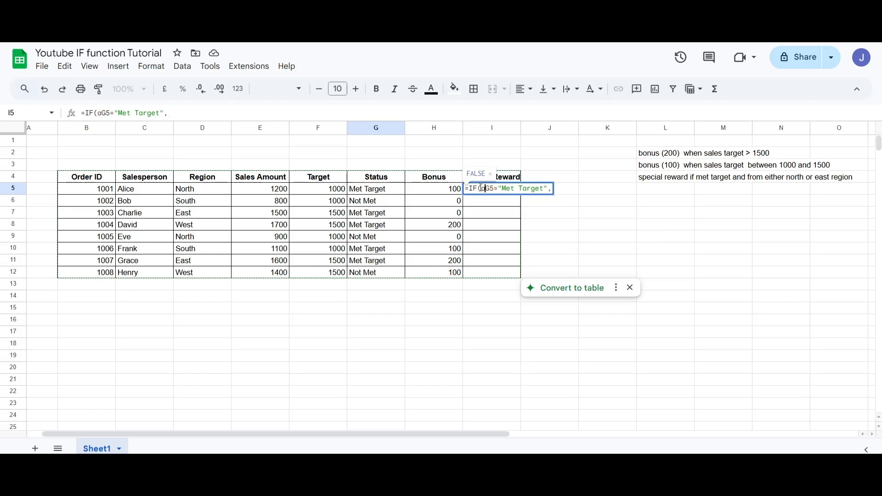
{"action": "type", "text": "and"}
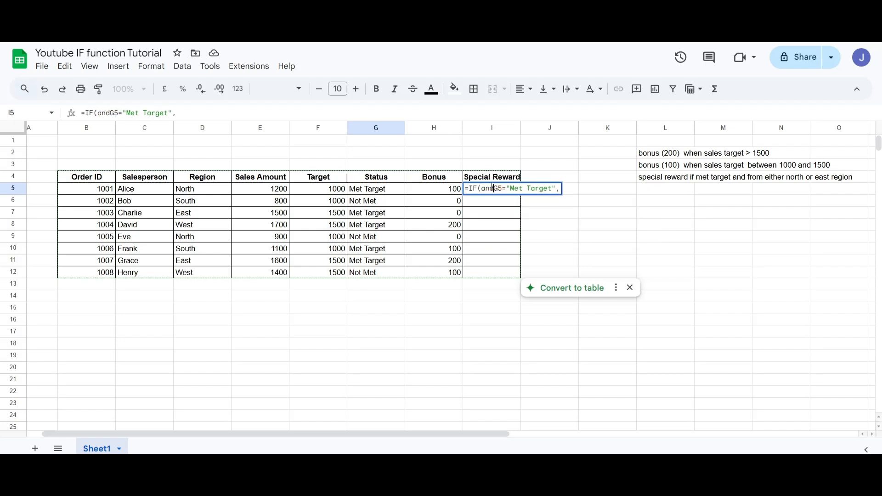
{"action": "type", "text": "("}
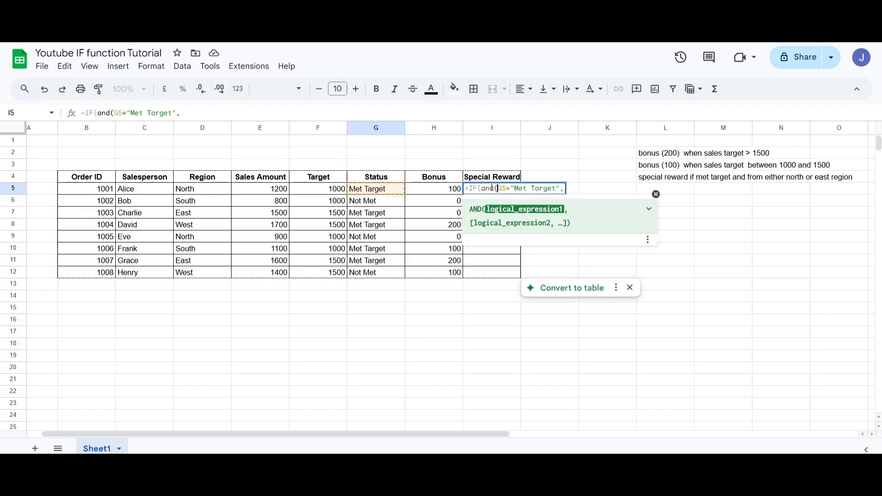
- Add a D5= comparison after the Met Target condition in the I5 formula and open an OR function before it
{"action": "left_click", "coordinate": [564, 189]}
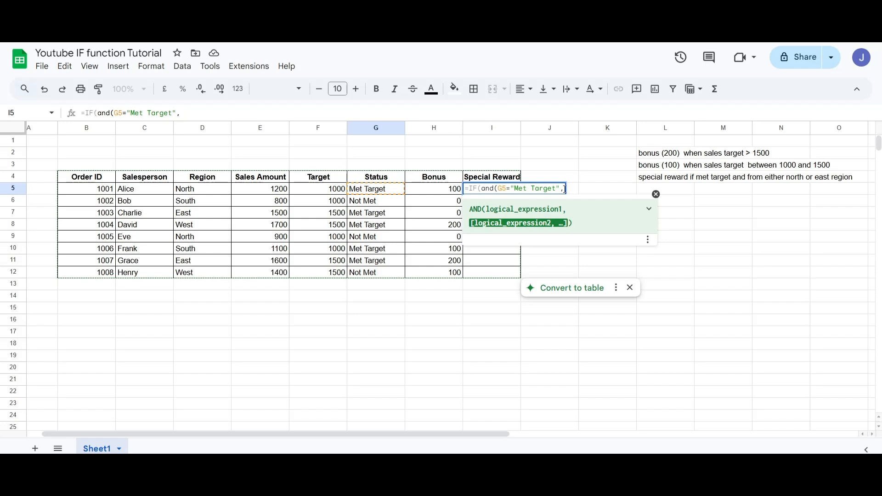
{"action": "left_click", "coordinate": [209, 193]}
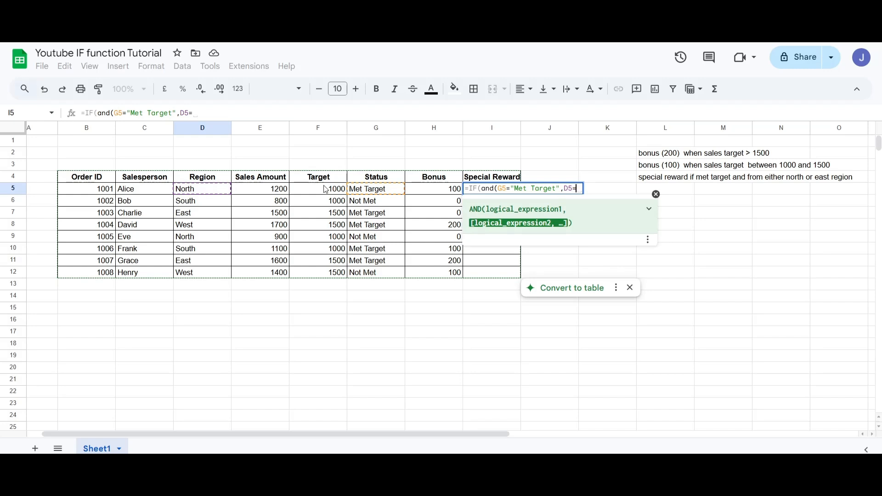
{"action": "left_click", "coordinate": [563, 191]}
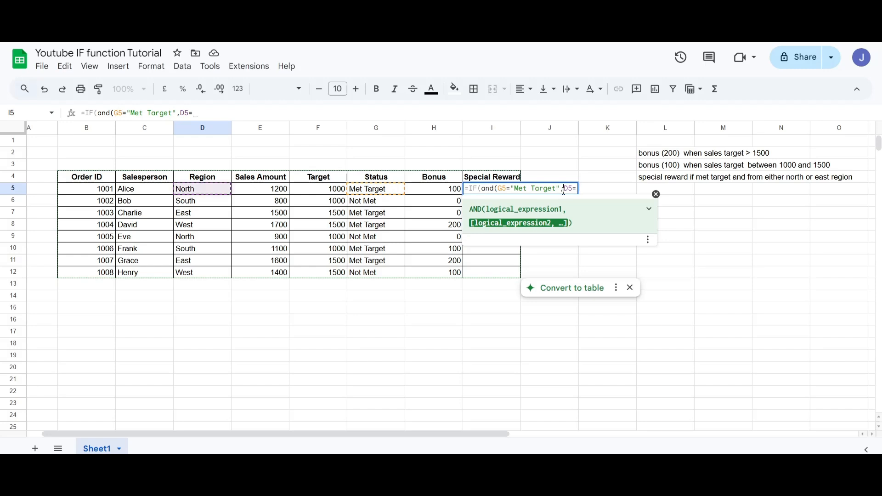
{"action": "type", "text": "or"}
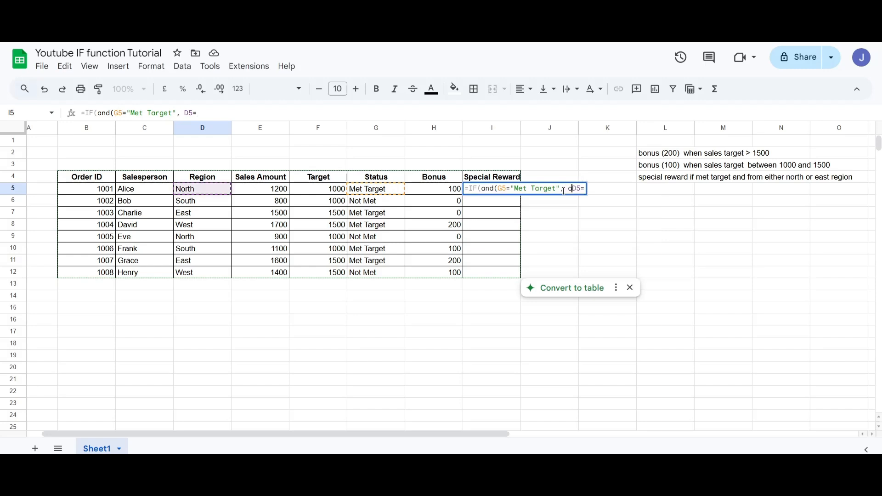
{"action": "type", "text": "("}
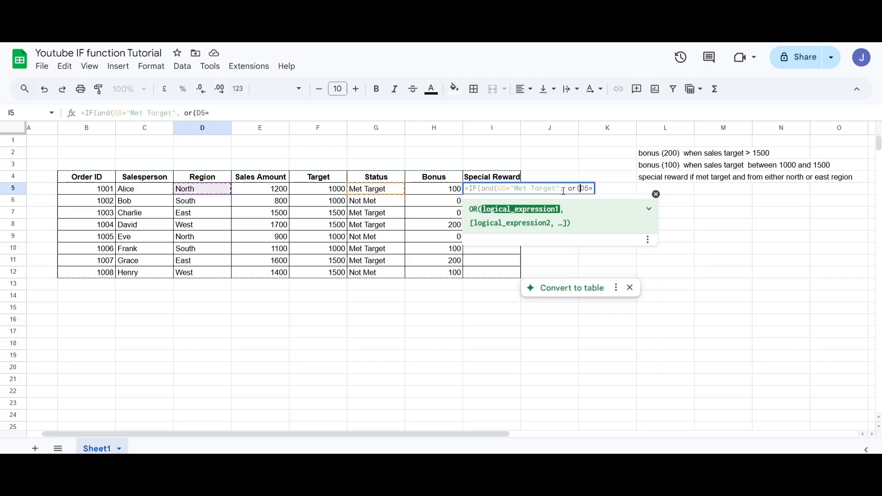
- Complete the first OR condition in the I5 formula as D5="North"
{"action": "left_click", "coordinate": [593, 188]}
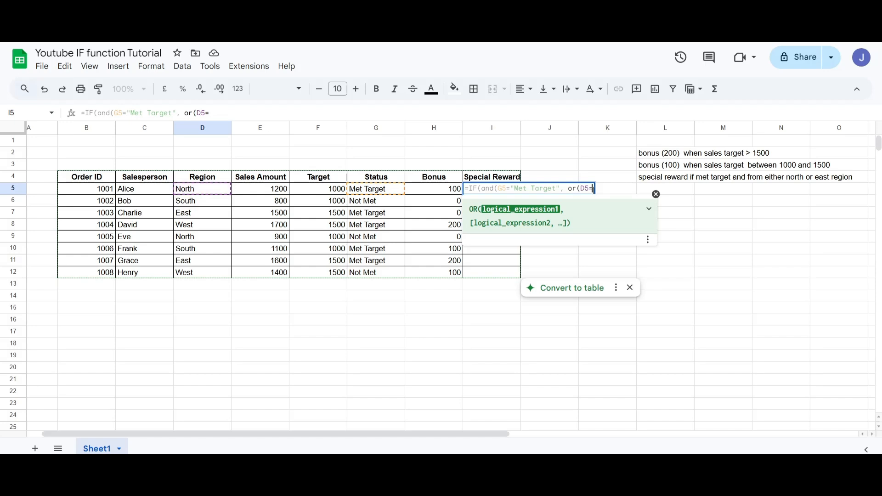
{"action": "type", "text": "\"Noth"}
{"action": "key", "text": "BackSpace"}
{"action": "key", "text": "BackSpace"}
{"action": "type", "text": "rth\""}
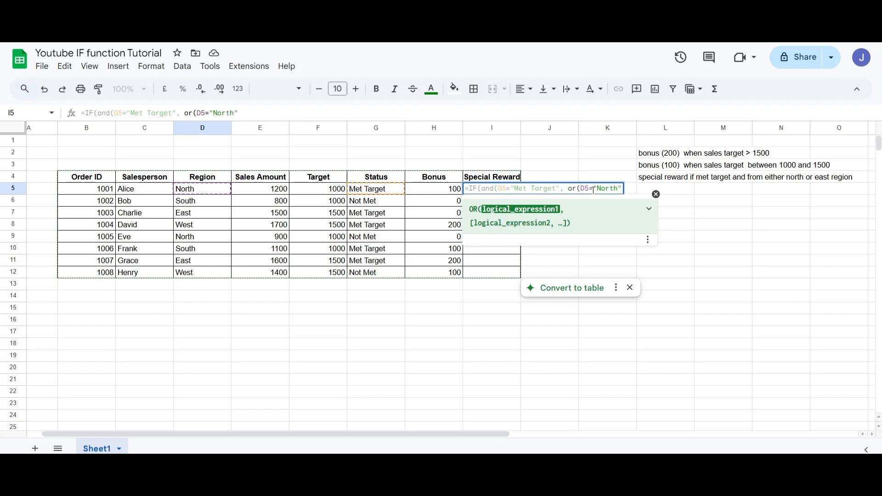
- Add D5="East" as the second OR condition in the I5 formula and close both the OR and AND functions
{"action": "type", "text": ","}
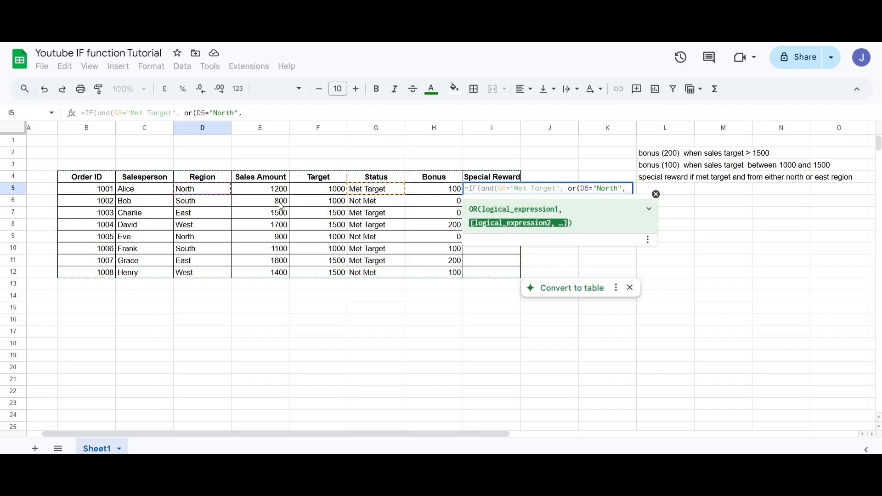
{"action": "left_click", "coordinate": [225, 195]}
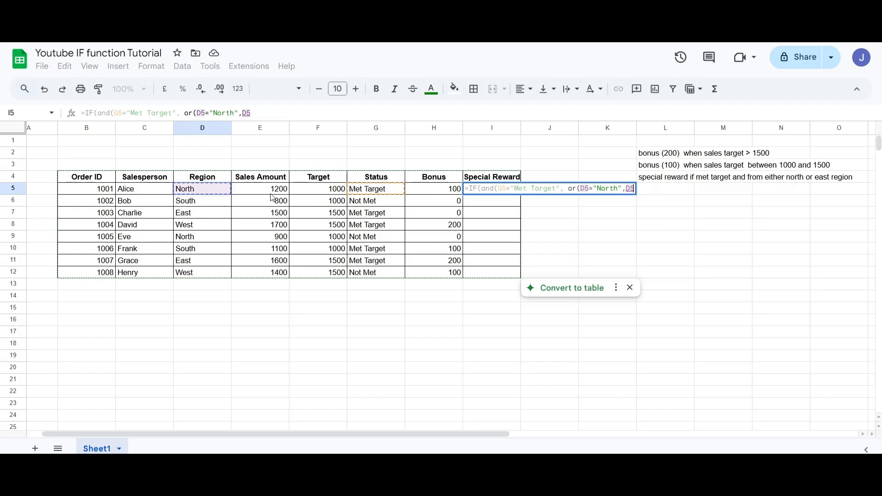
{"action": "type", "text": "="}
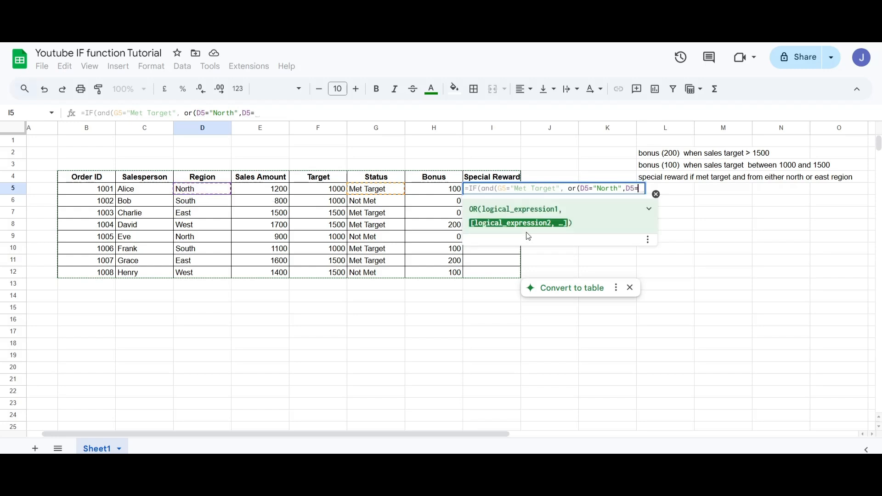
{"action": "type", "text": "\"E"}
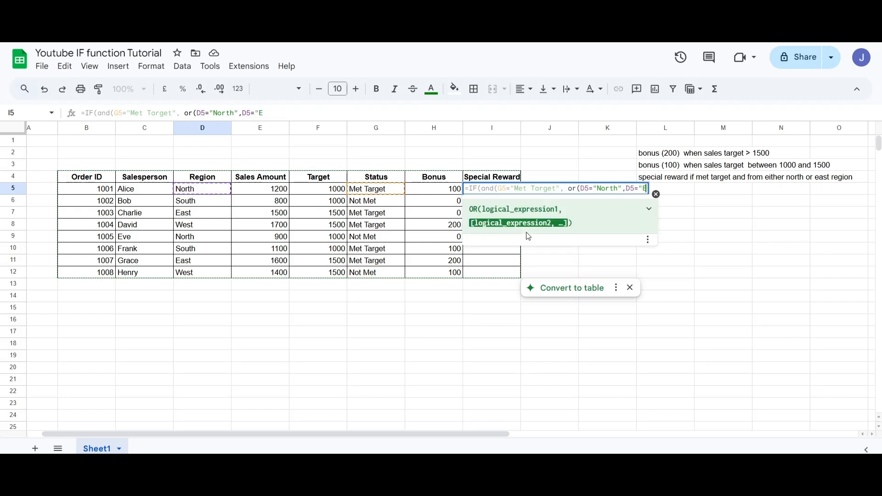
{"action": "type", "text": "ast\"))"}
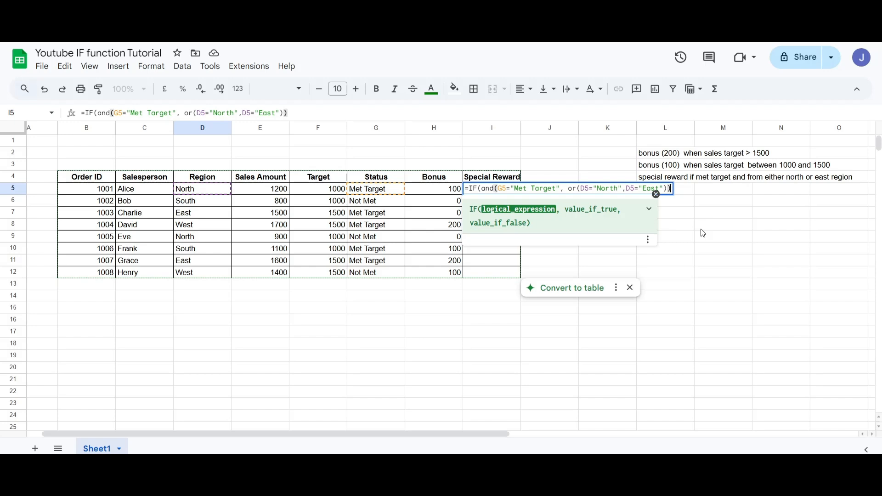
- Finish the I5 IF formula with "Yes" as the true value and "No" as the false value, and enter it
{"action": "type", "text": ", \""}
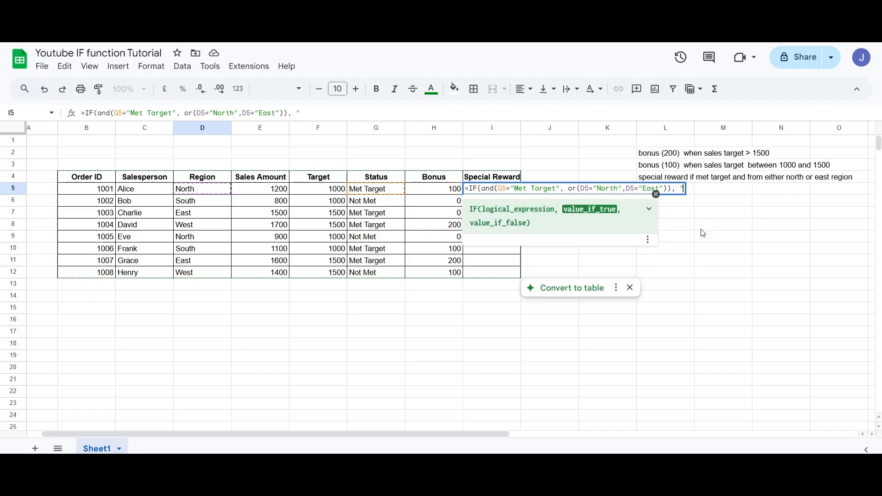
{"action": "type", "text": "Yes2"}
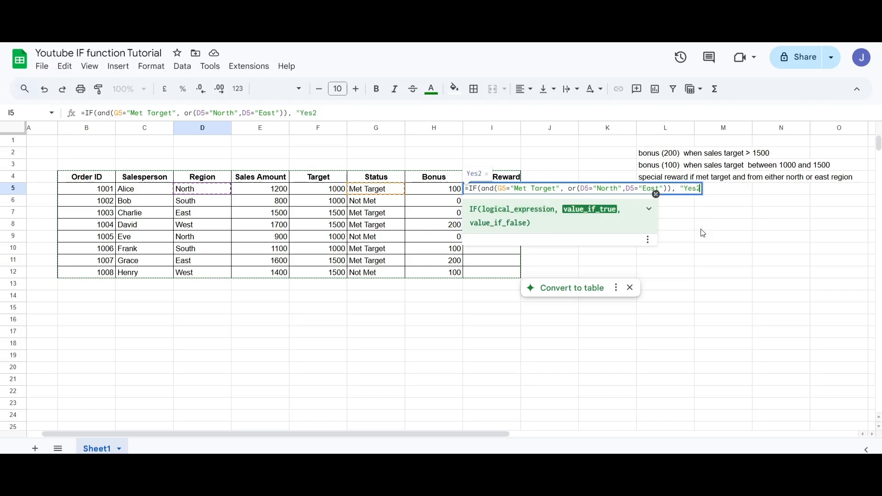
{"action": "key", "text": "BackSpace"}
{"action": "type", "text": "\", "}
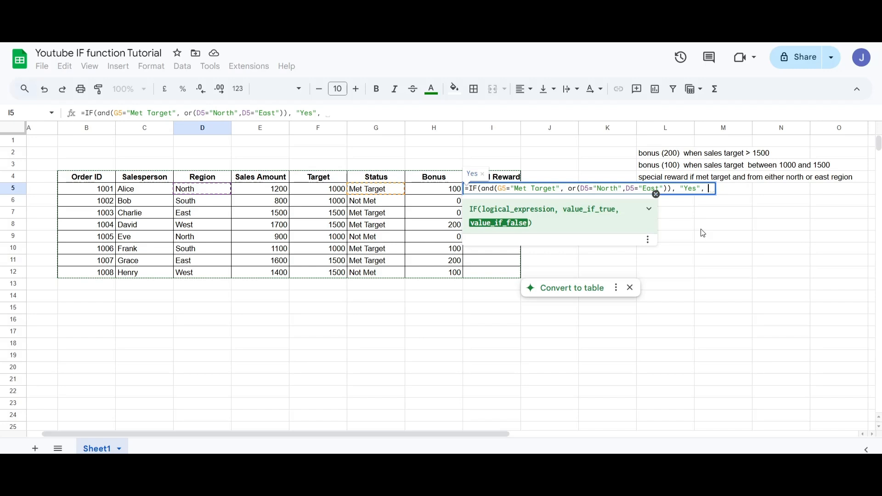
{"action": "type", "text": "\"No"}
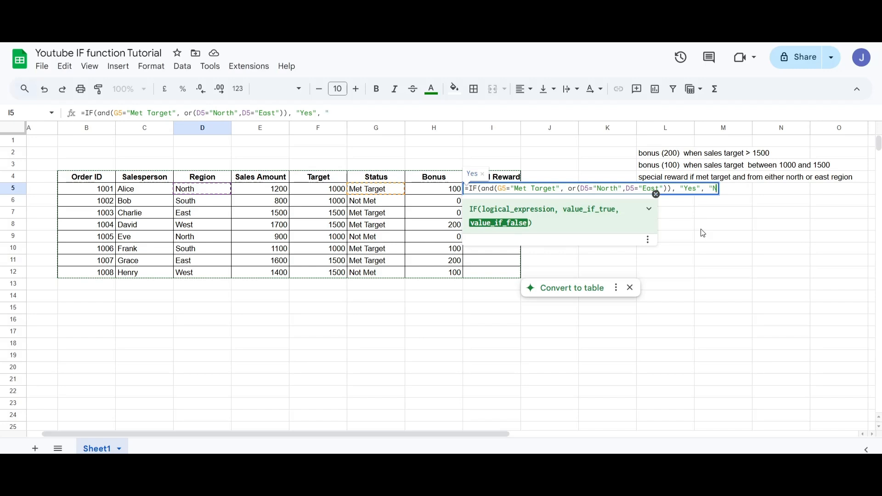
{"action": "type", "text": "\""}
{"action": "type", "text": ")"}
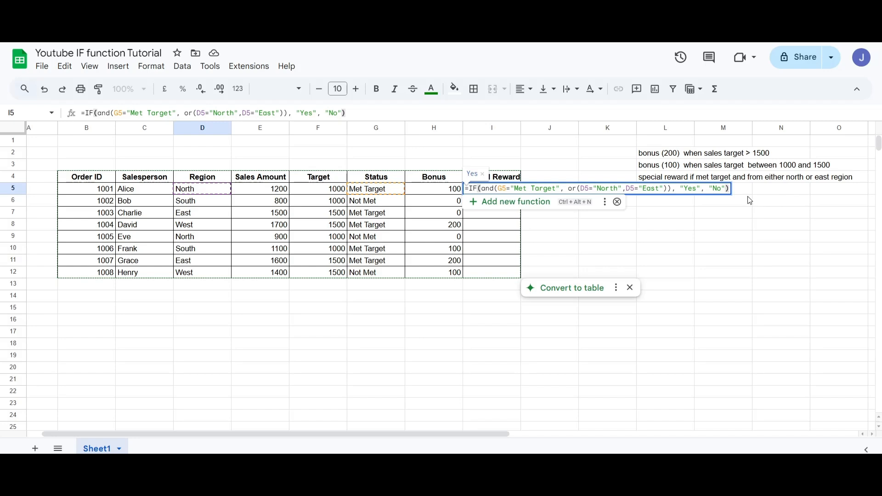
{"action": "key", "text": "Return"}
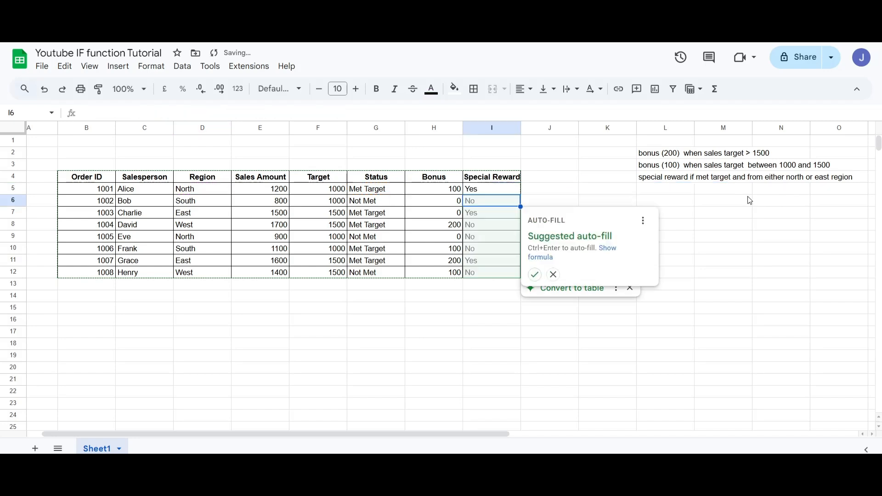
- Fill the Special Reward formula from I5 down to I12
{"action": "left_click", "coordinate": [494, 186]}
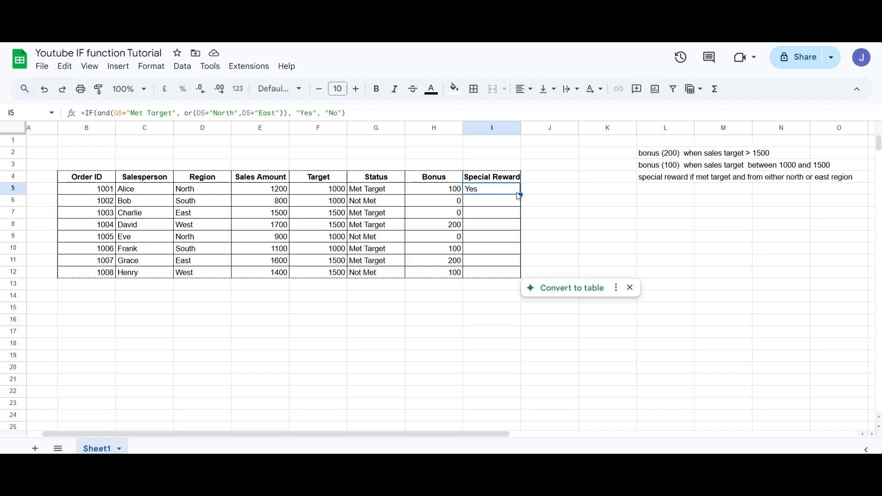
{"action": "left_click_drag", "start_coordinate": [521, 195], "coordinate": [521, 276]}
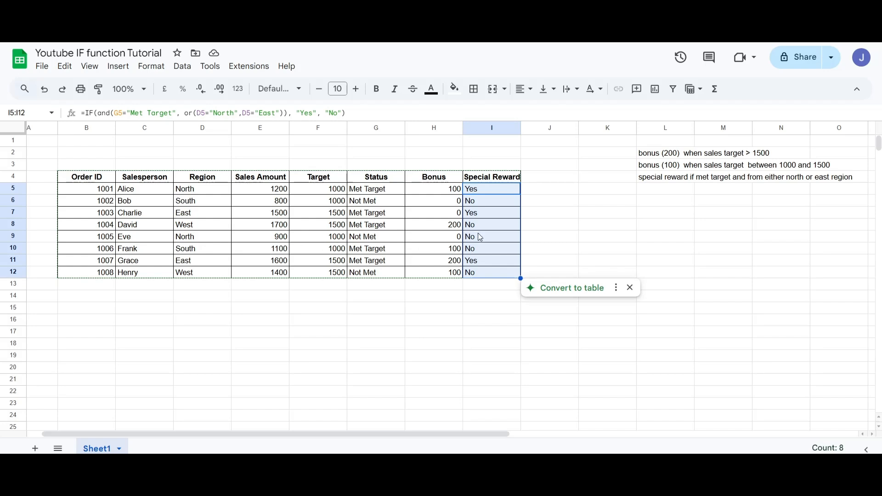
{"action": "left_click", "coordinate": [618, 261]}
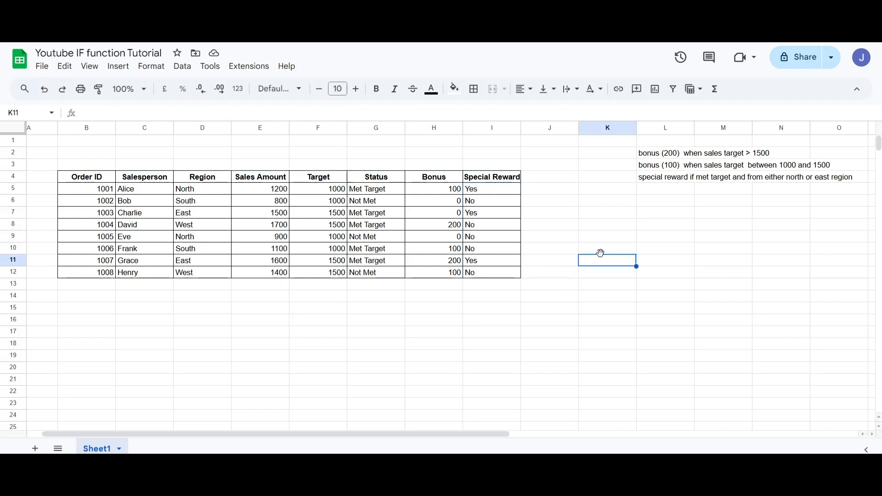
- Examine the Bonus and Special Reward formulas in rows 5 to 7 of the sales table
{"action": "left_click", "coordinate": [508, 193]}
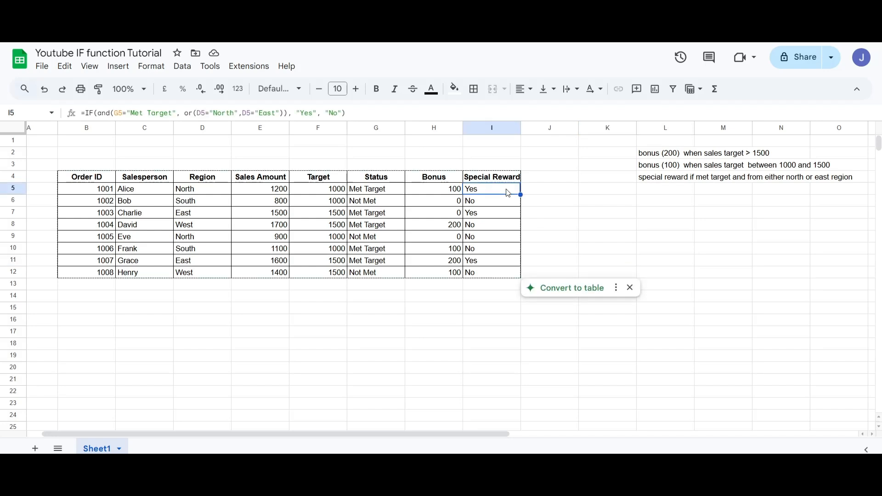
{"action": "left_click", "coordinate": [452, 189]}
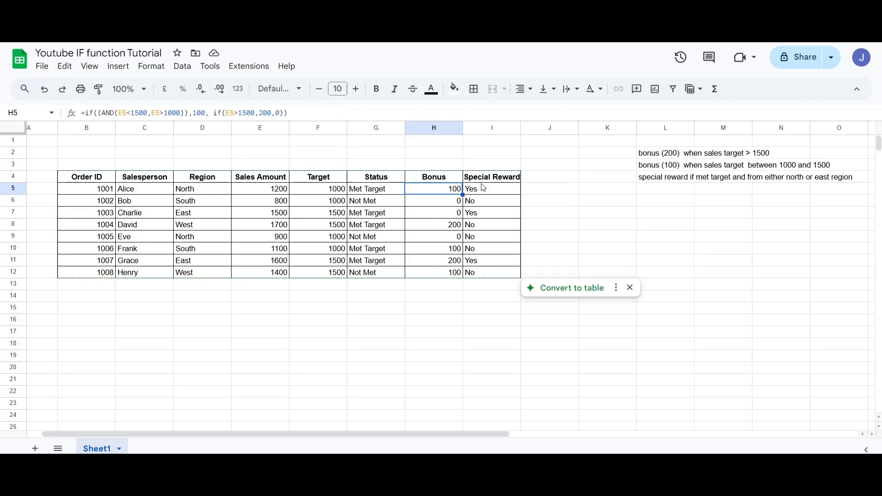
{"action": "left_click", "coordinate": [488, 188]}
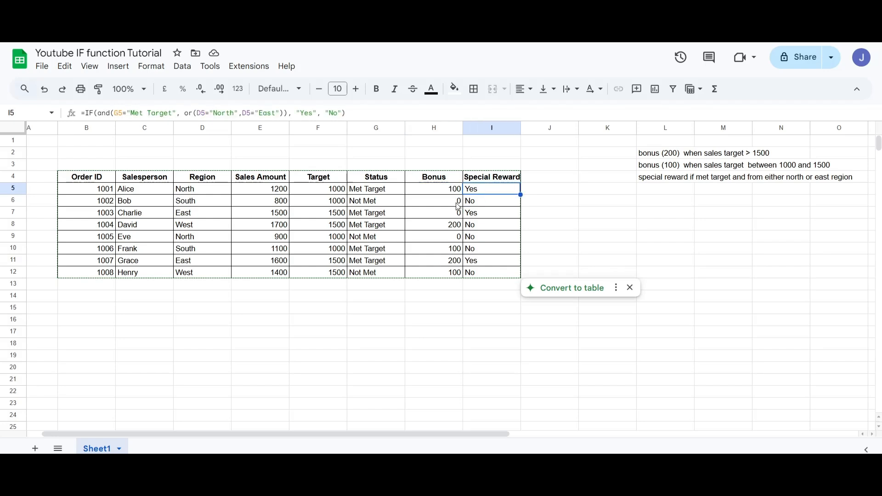
{"action": "left_click", "coordinate": [458, 204]}
{"action": "left_click", "coordinate": [481, 205]}
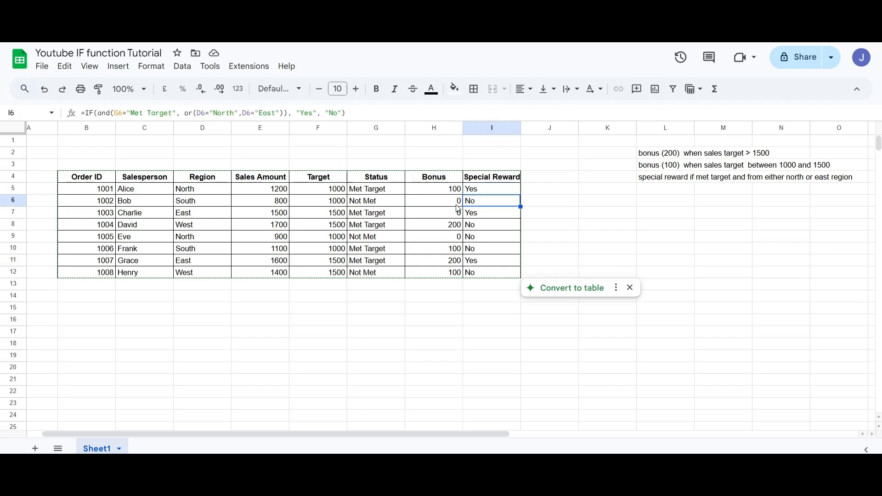
{"action": "left_click", "coordinate": [459, 215]}
{"action": "left_click", "coordinate": [486, 215]}
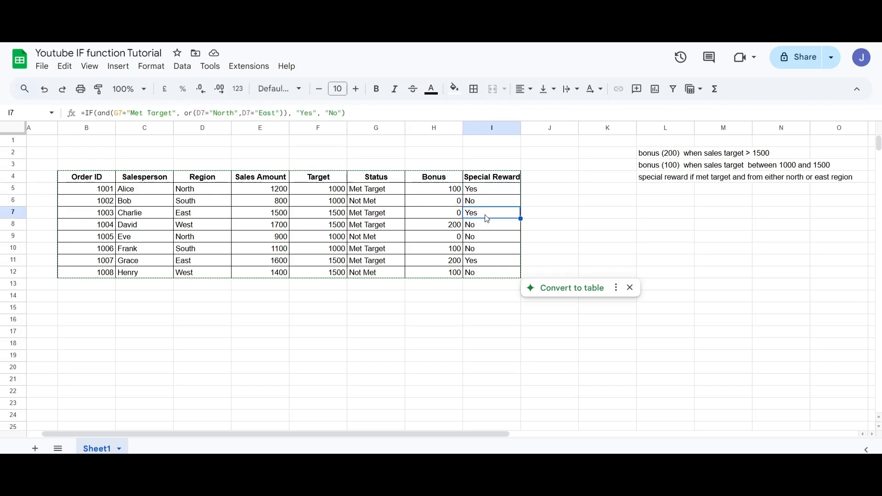